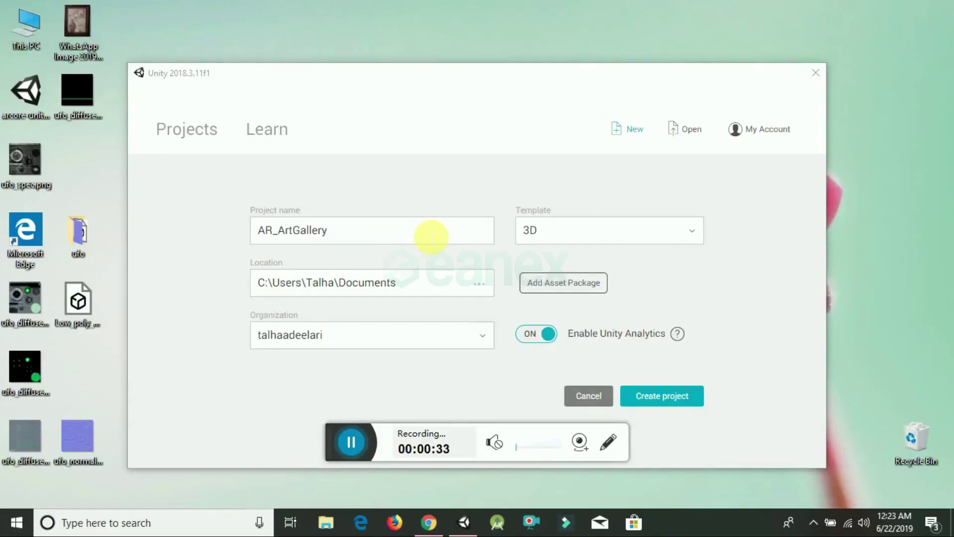
# Enter AR_ArtGallery as the new 3D project's name in Unity Hub.
pyautogui.moveTo(394, 234); pyautogui.dragTo(225, 224)
pyautogui.click(228, 229)
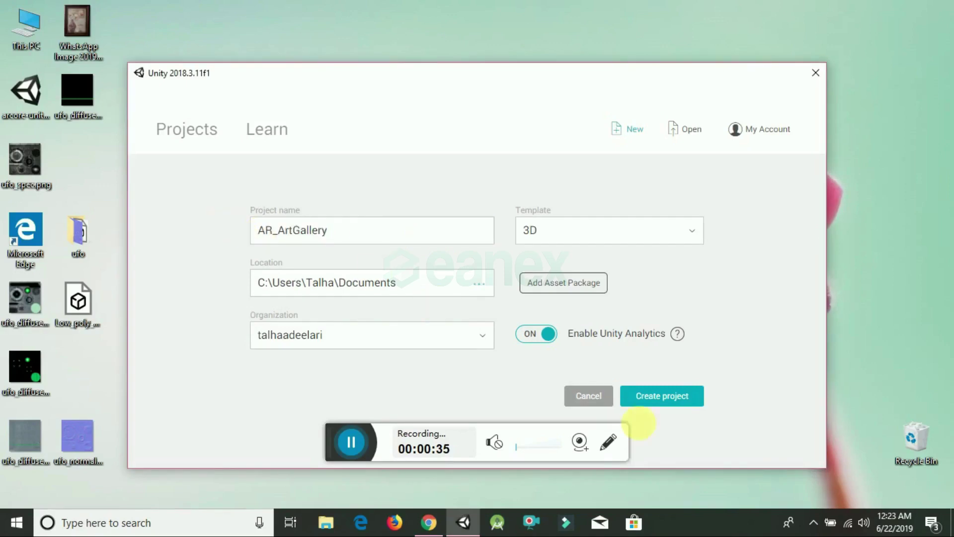
# Create the project, replace Main Camera with a Vuforia AR Camera, and import Vuforia assets.
pyautogui.click(662, 397)
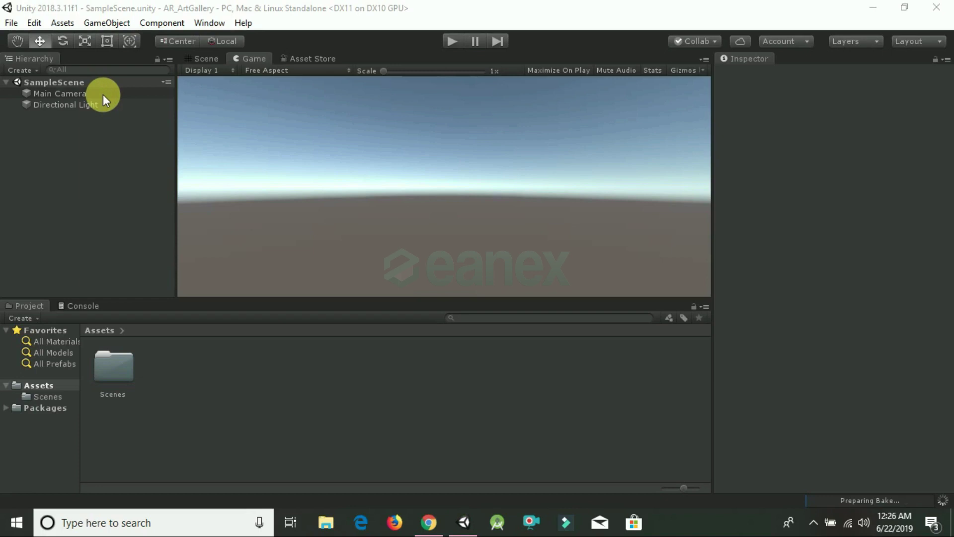
pyautogui.rightClick(103, 95)
pyautogui.click(176, 173)
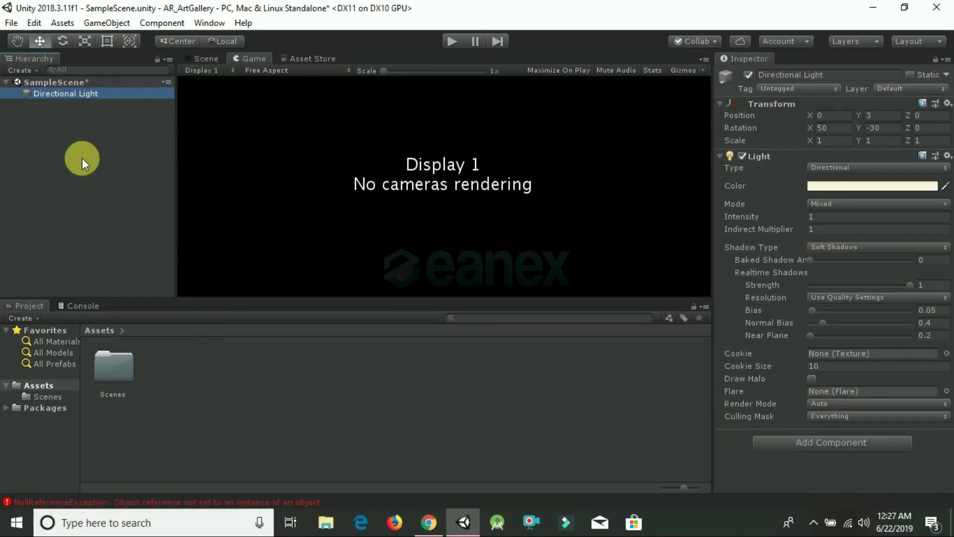
pyautogui.rightClick(82, 158)
pyautogui.moveTo(134, 382)
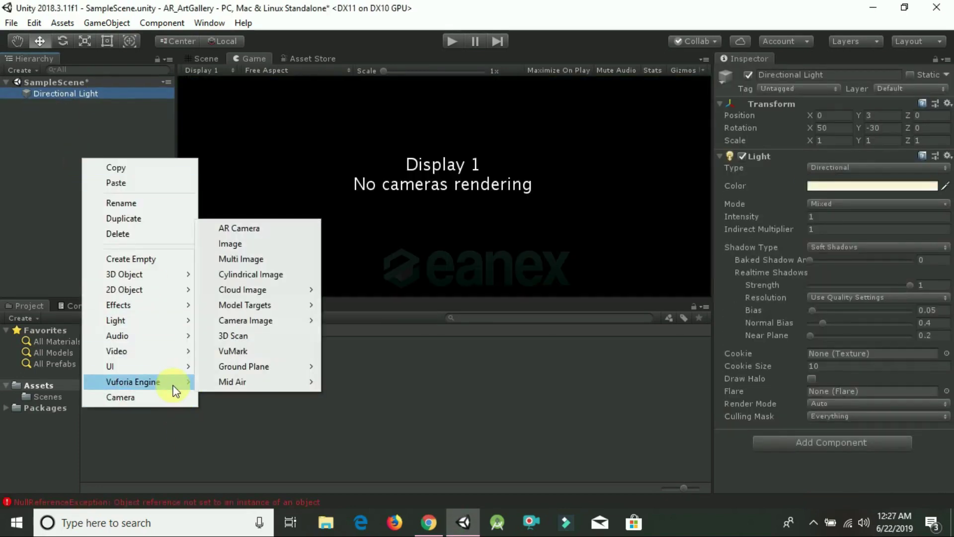
pyautogui.click(294, 228)
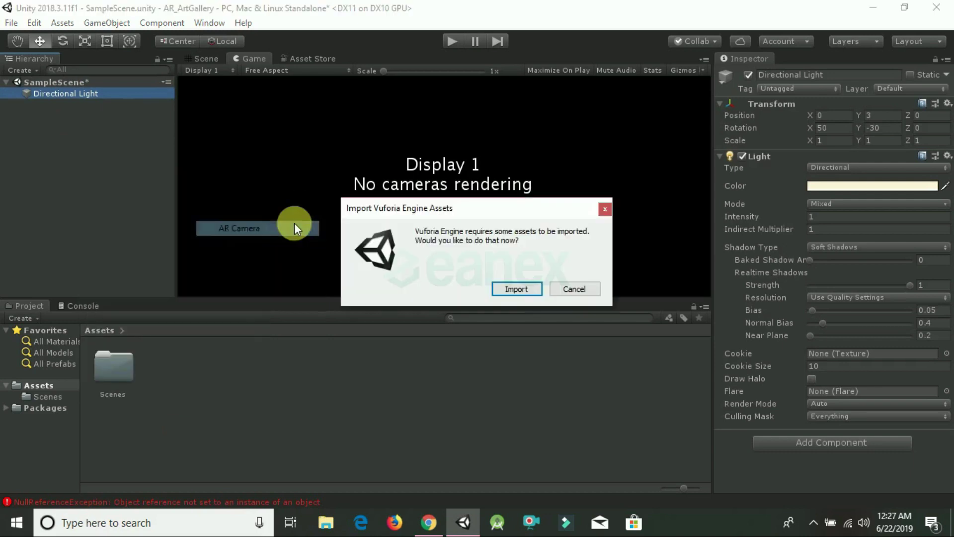
pyautogui.click(506, 284)
# Add a Vuforia Image Target and import the default image database.
pyautogui.rightClick(23, 192)
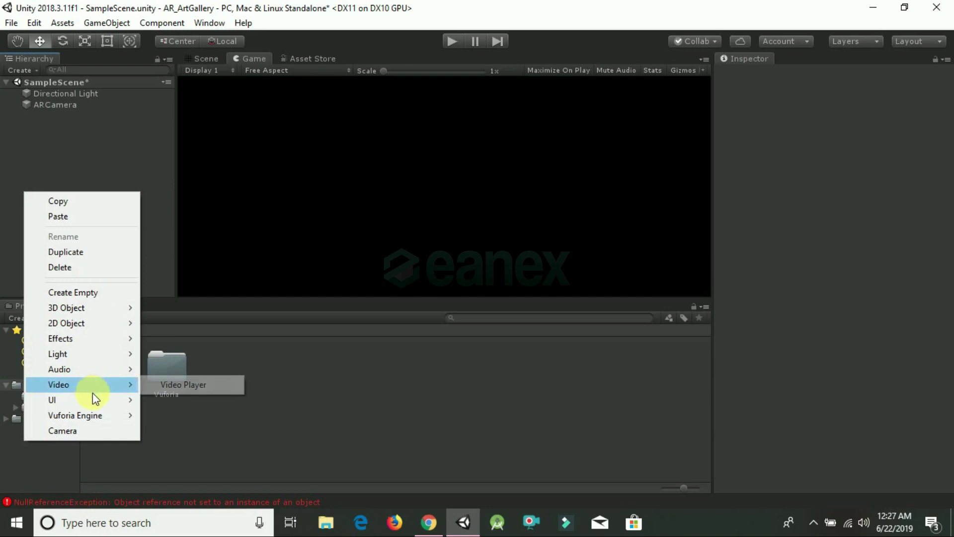
pyautogui.moveTo(75, 415)
pyautogui.click(191, 273)
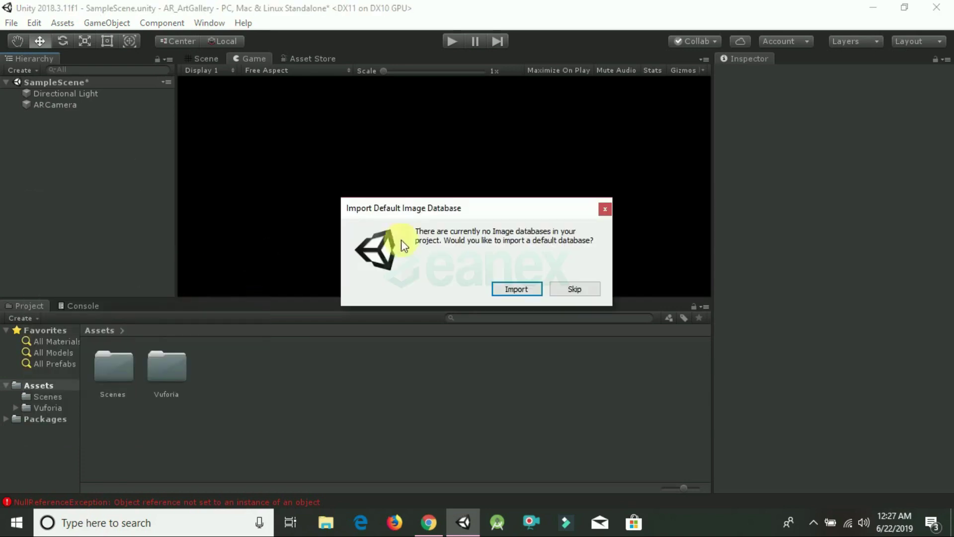
pyautogui.click(514, 289)
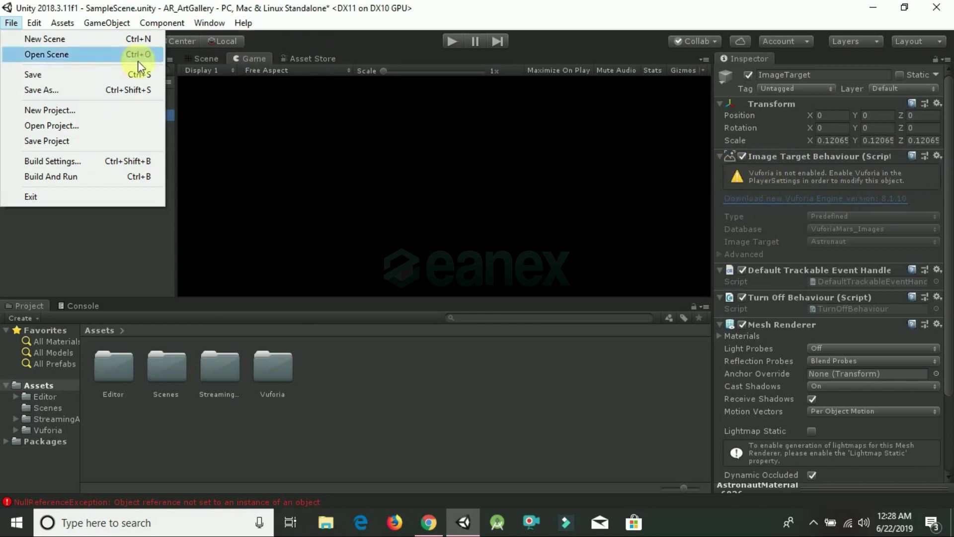
# Tick Vuforia Augmented Reality Supported under XR Settings in Player Settings.
pyautogui.click(79, 160)
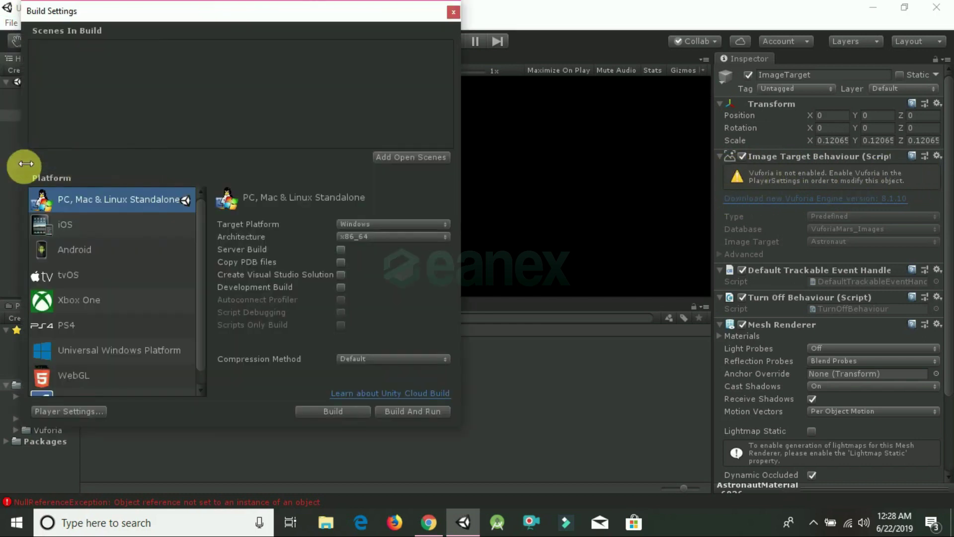
pyautogui.click(67, 411)
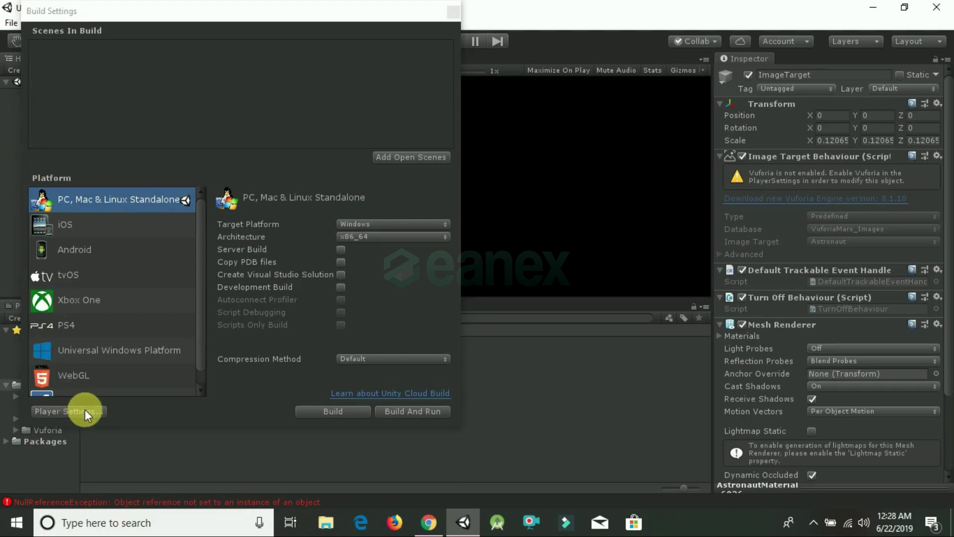
pyautogui.scroll(-5, 938, 219)
pyautogui.scroll(-5, 947, 220)
pyautogui.scroll(-5, 946, 219)
pyautogui.click(768, 470)
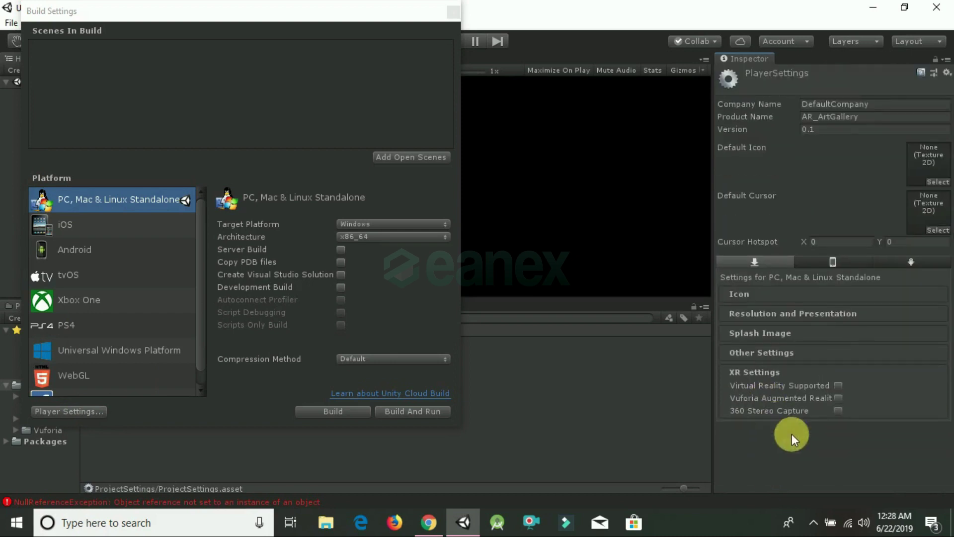
pyautogui.click(838, 397)
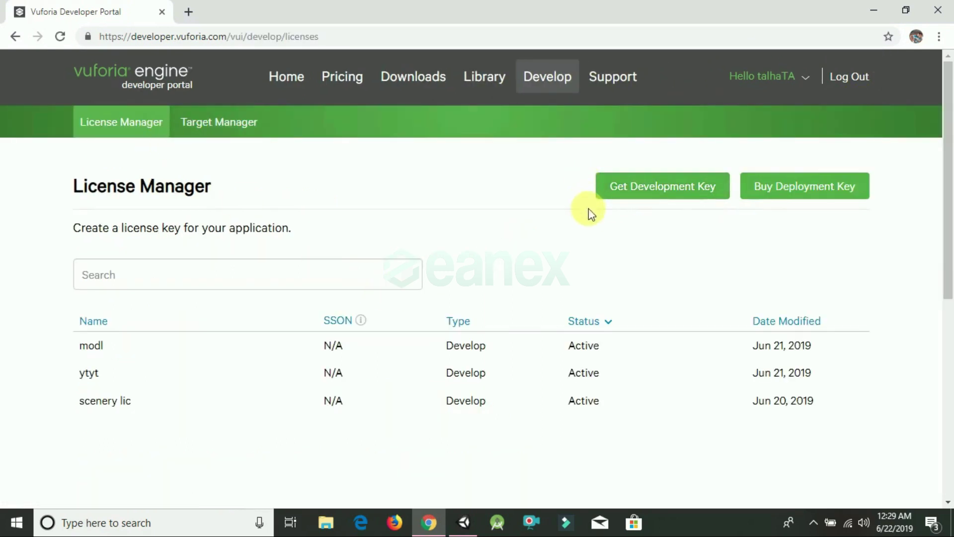
# Create the AR_ArtGallery development license with the terms accepted, and copy its key.
pyautogui.click(696, 196)
pyautogui.click(163, 227)
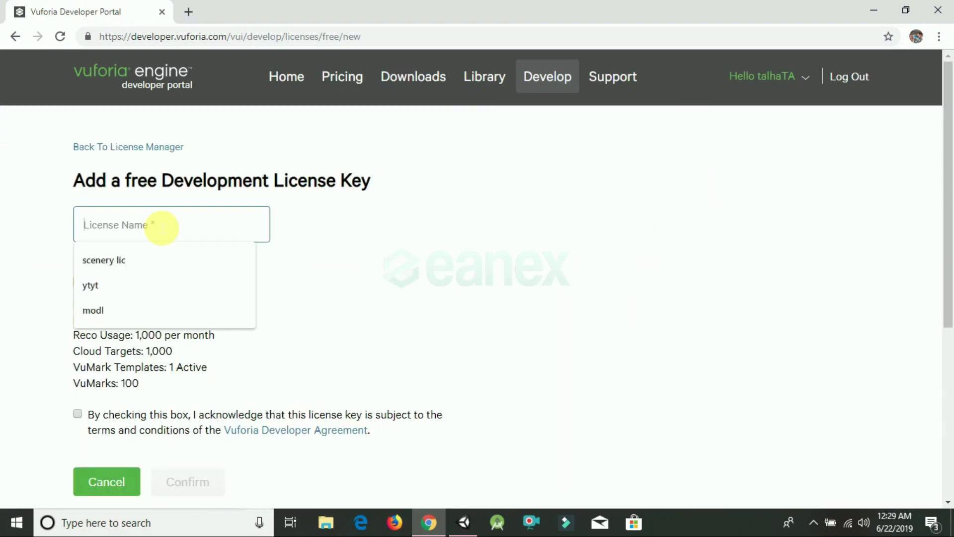
pyautogui.write('AR_ArtGallery')
pyautogui.click(83, 417)
pyautogui.click(188, 483)
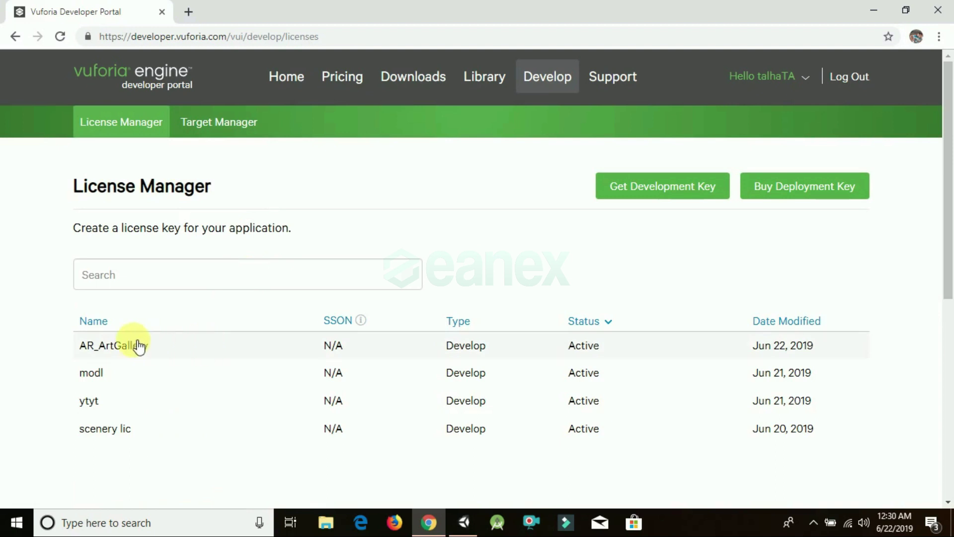
pyautogui.click(170, 353)
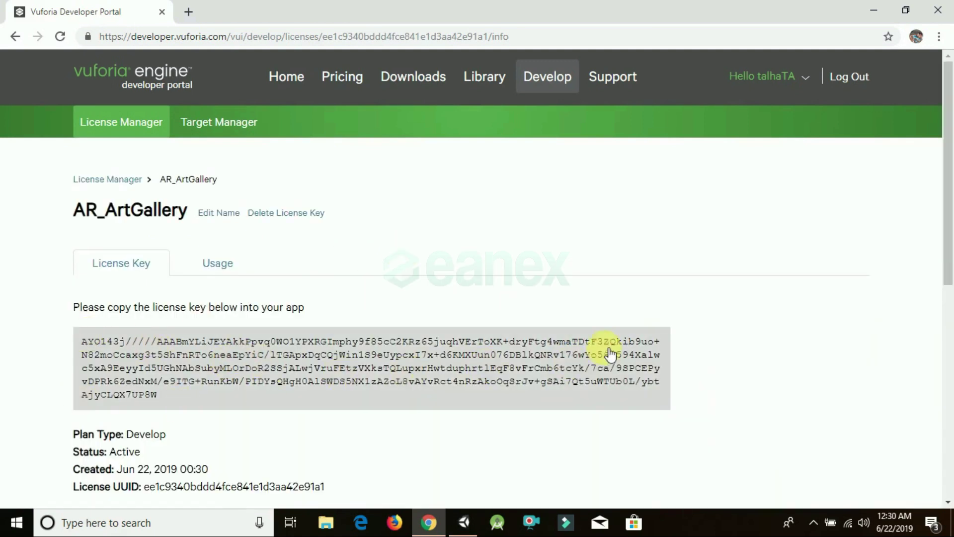
pyautogui.click(425, 357)
pyautogui.scroll(-1, 439, 377)
# Paste the AR_ArtGallery key into the ARCamera's Vuforia configuration App License Key field.
pyautogui.click(463, 522)
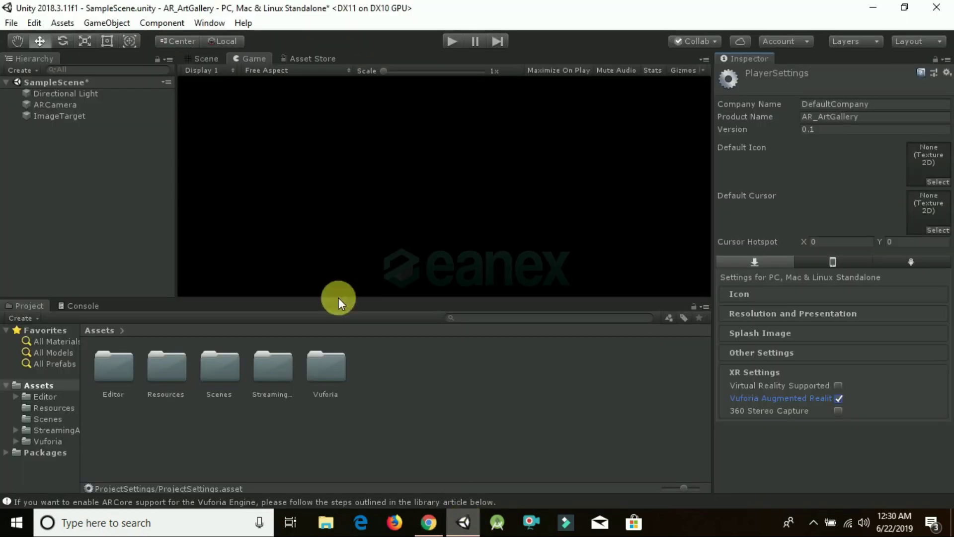
pyautogui.click(61, 108)
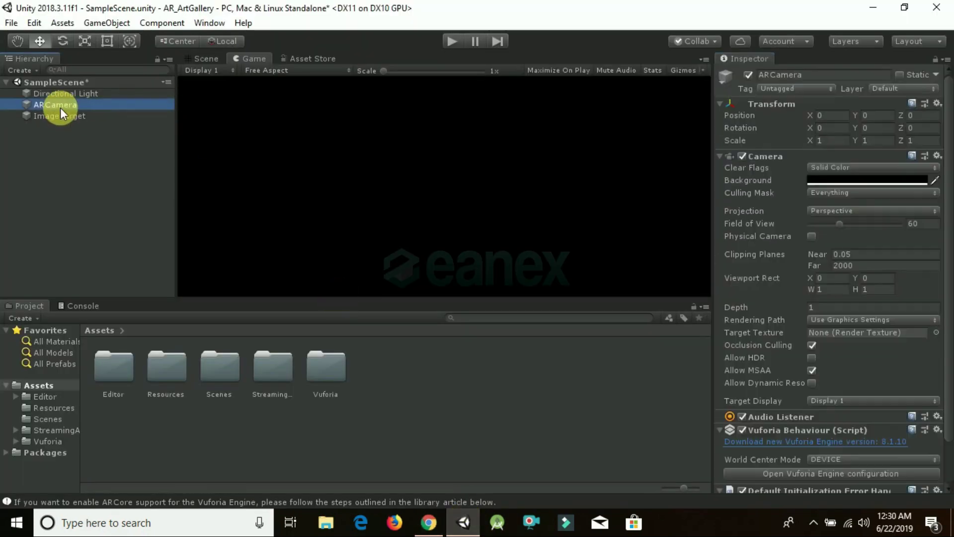
pyautogui.scroll(-2, 787, 417)
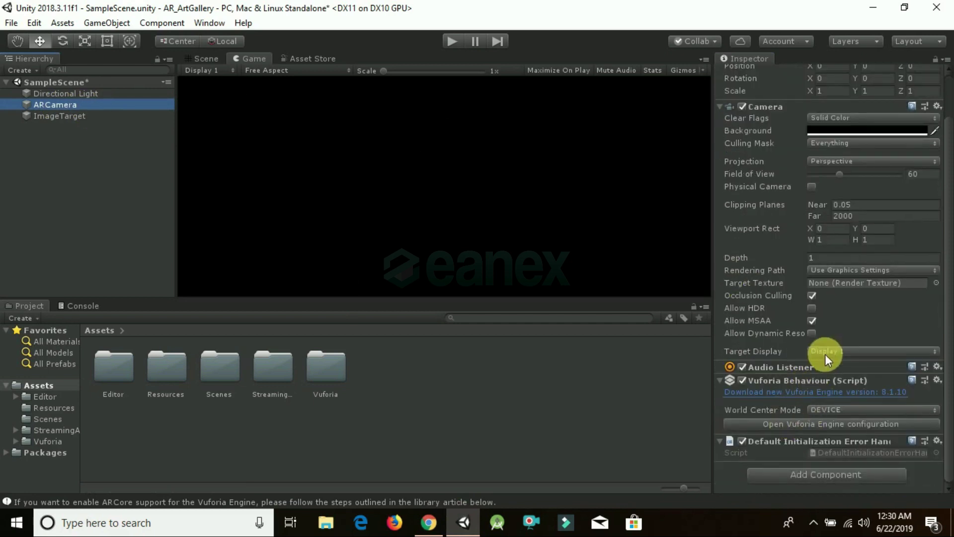
pyautogui.click(846, 425)
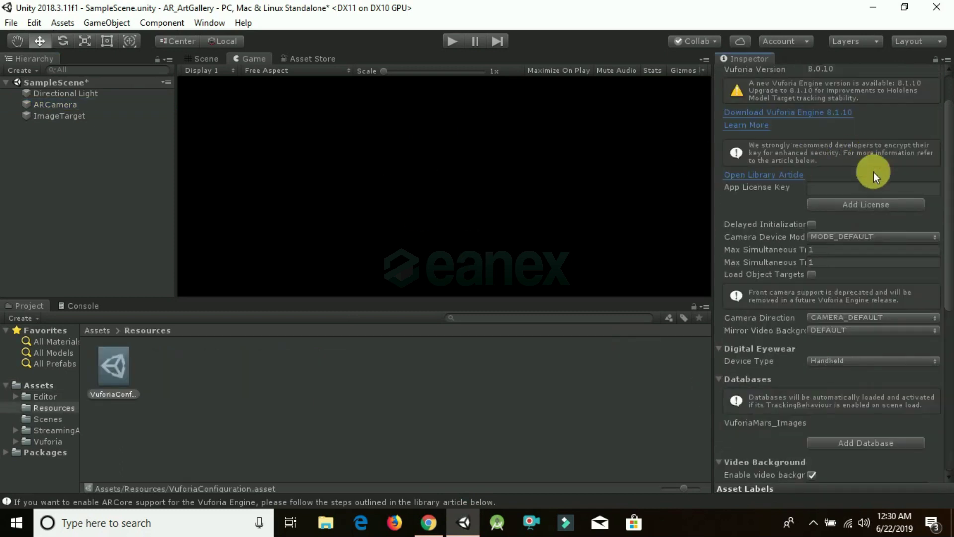
pyautogui.click(872, 189)
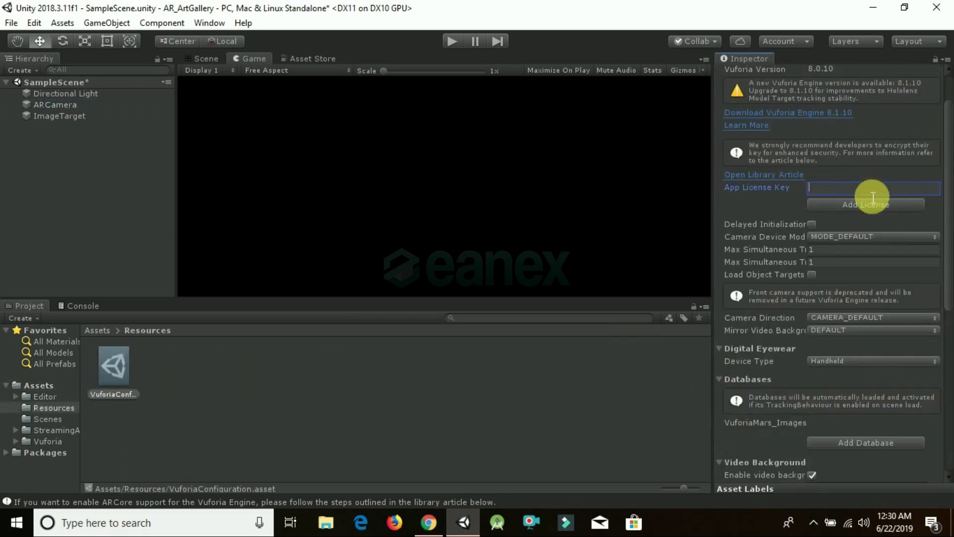
pyautogui.hotkey('ctrl', 'v')
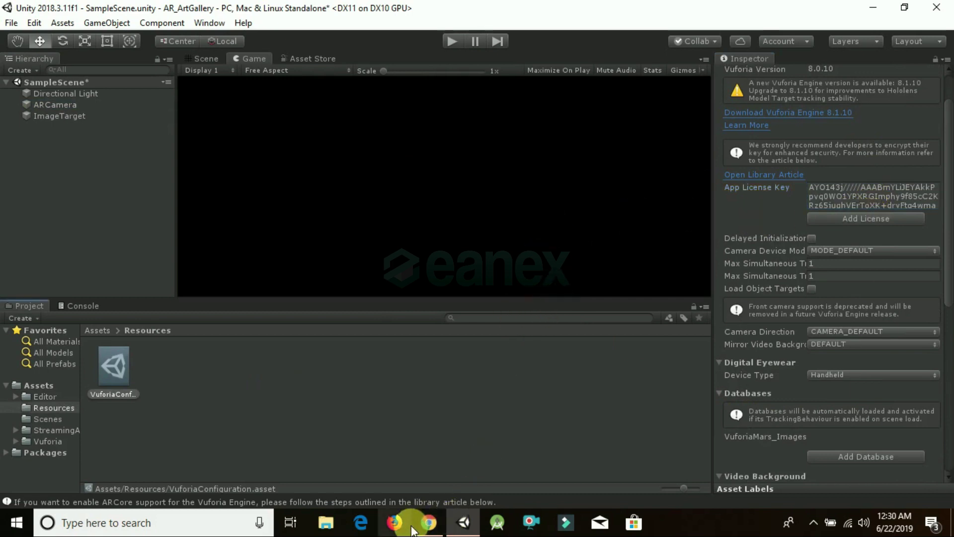
# Add a Device-type database named AR_ArtGallery in the Target Manager.
pyautogui.click(428, 522)
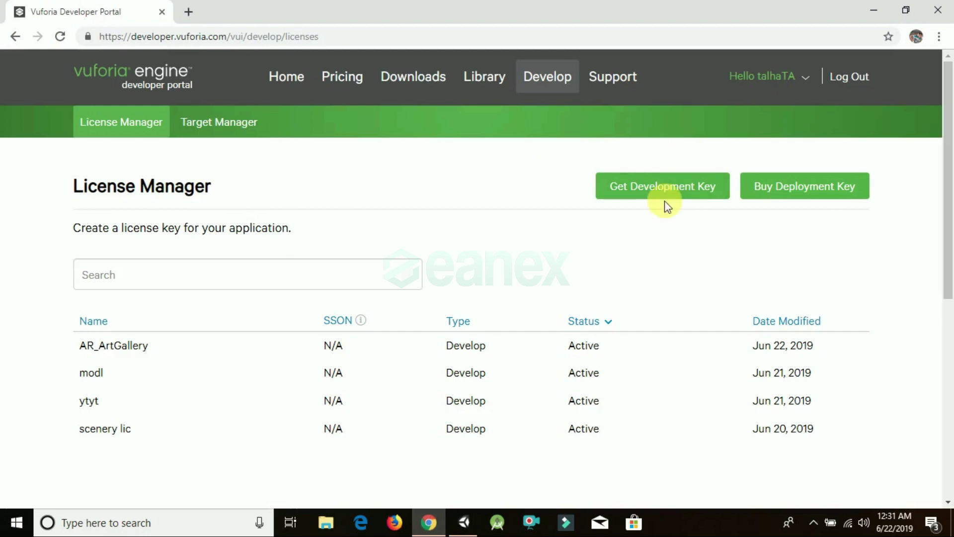
pyautogui.click(237, 126)
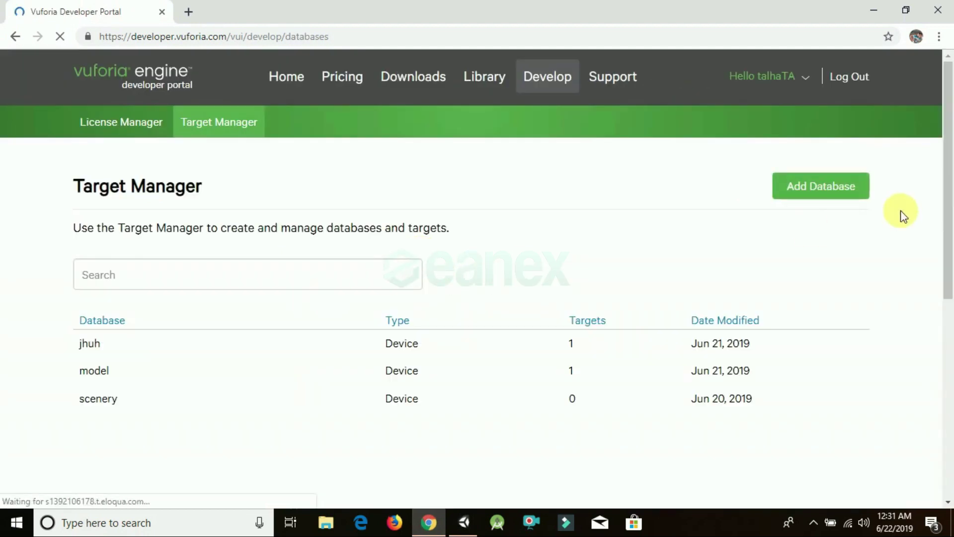
pyautogui.click(827, 187)
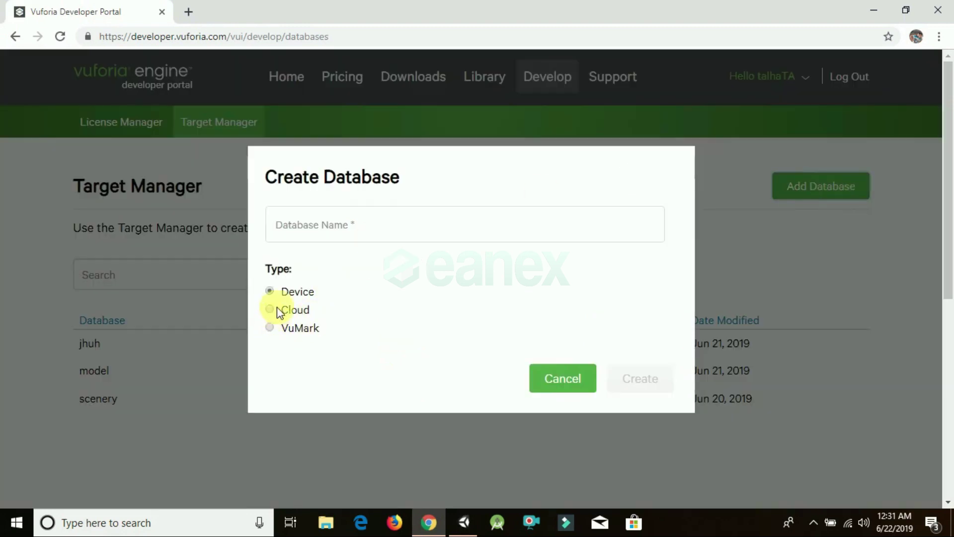
pyautogui.click(363, 233)
pyautogui.write('AR_ArtGallery')
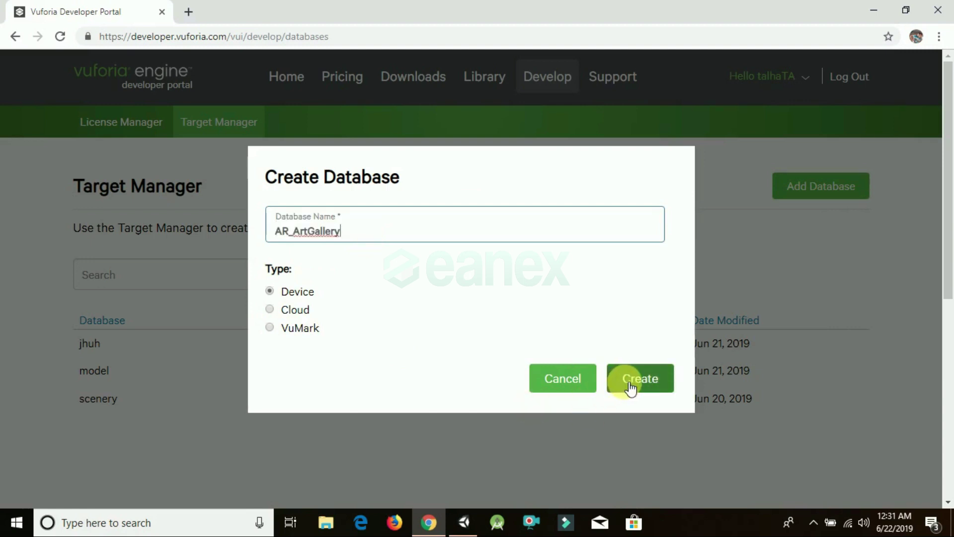
pyautogui.click(632, 380)
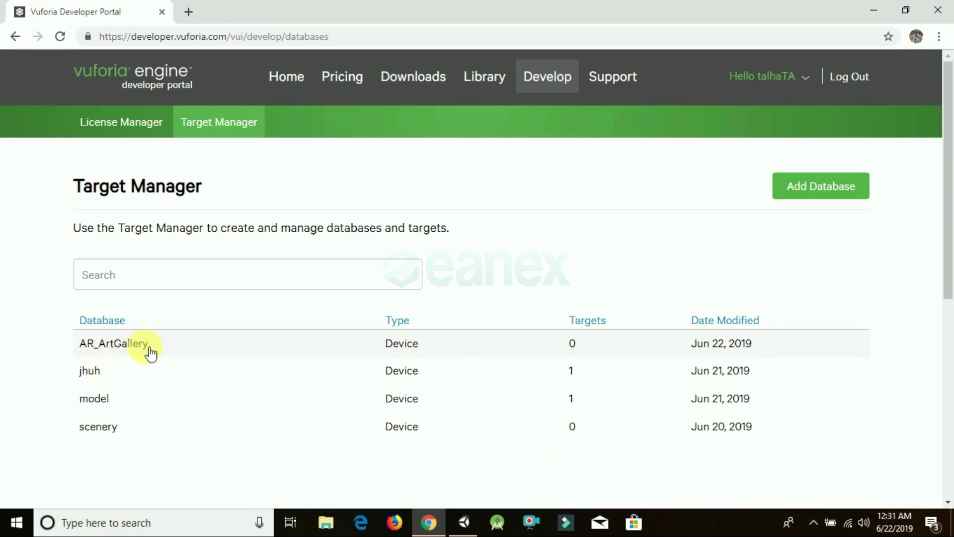
# Add the WhatsApp photo to AR_ArtGallery as single-image target FirstTarget, width 50.
pyautogui.click(113, 343)
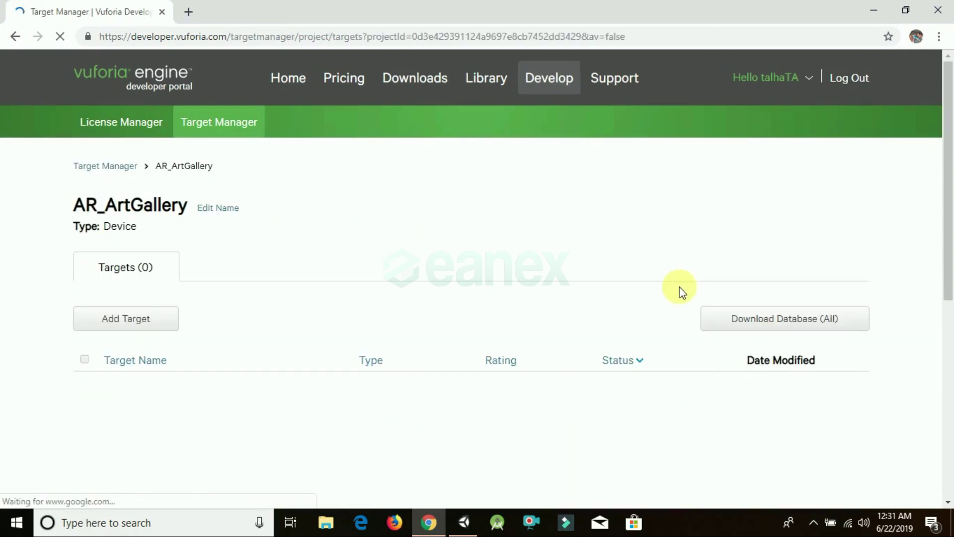
pyautogui.click(148, 319)
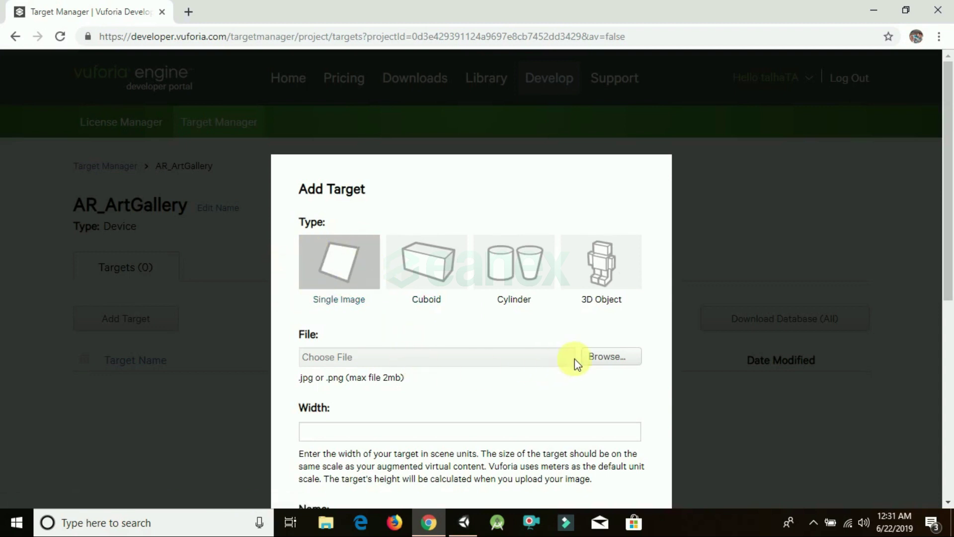
pyautogui.click(605, 361)
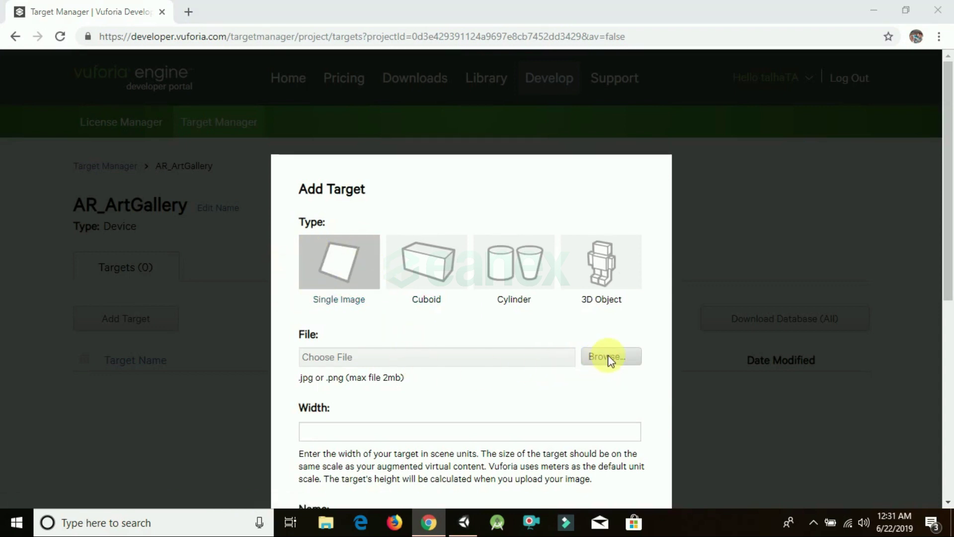
pyautogui.doubleClick(251, 229)
pyautogui.scroll(-5, 255, 228)
pyautogui.scroll(3, 522, 181)
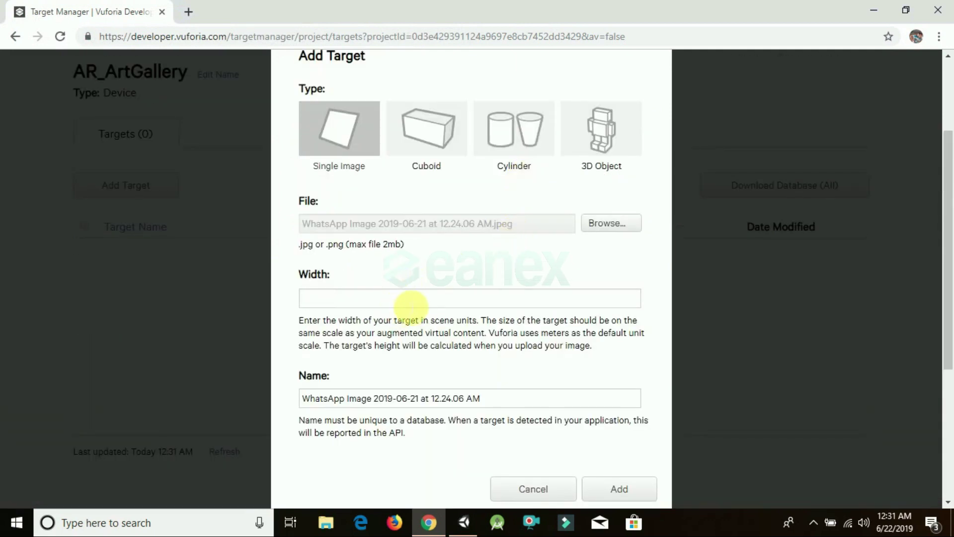
pyautogui.click(412, 303)
pyautogui.write('50')
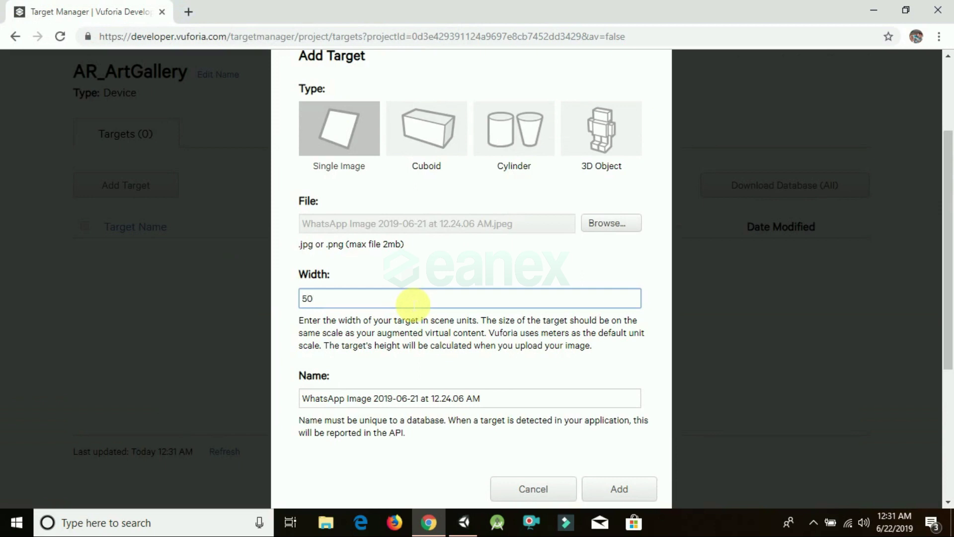
pyautogui.moveTo(505, 396); pyautogui.dragTo(213, 400)
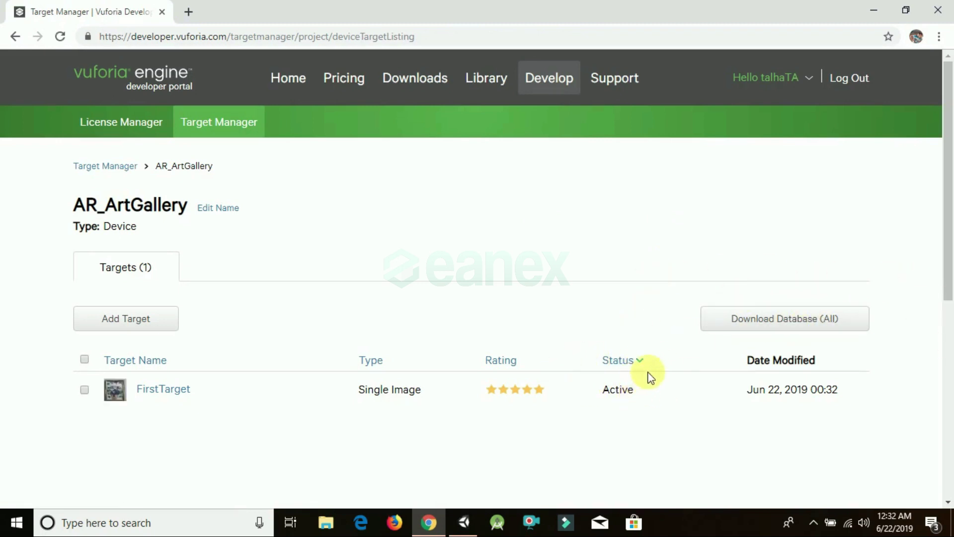
pyautogui.scroll(-1, 336, 428)
pyautogui.scroll(-2, 139, 377)
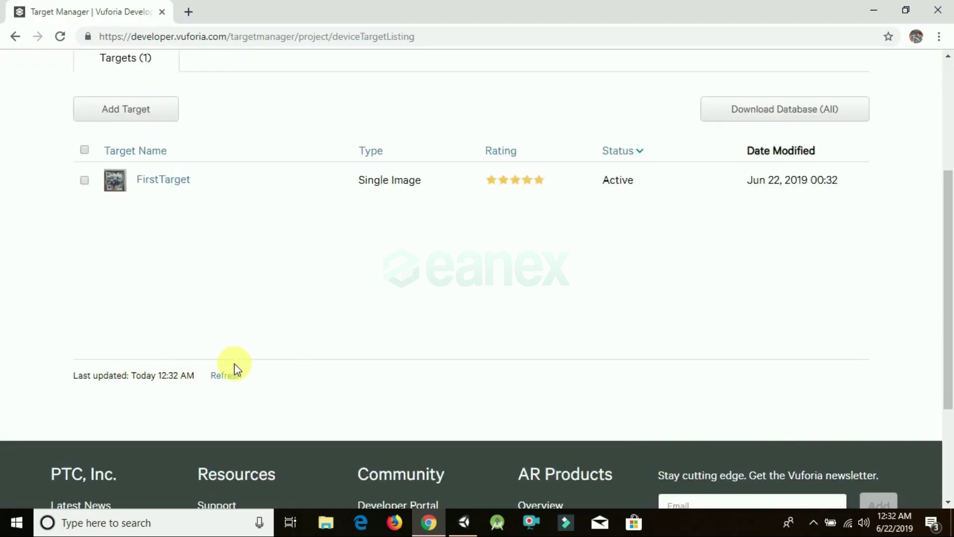
pyautogui.scroll(3, 652, 365)
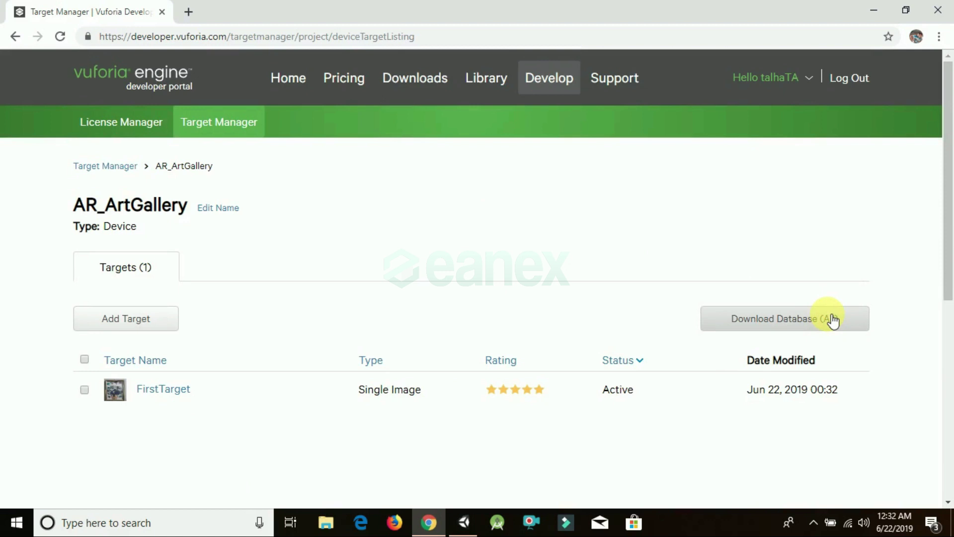
# Download all of the AR_ArtGallery database for the Unity Editor platform.
pyautogui.click(832, 320)
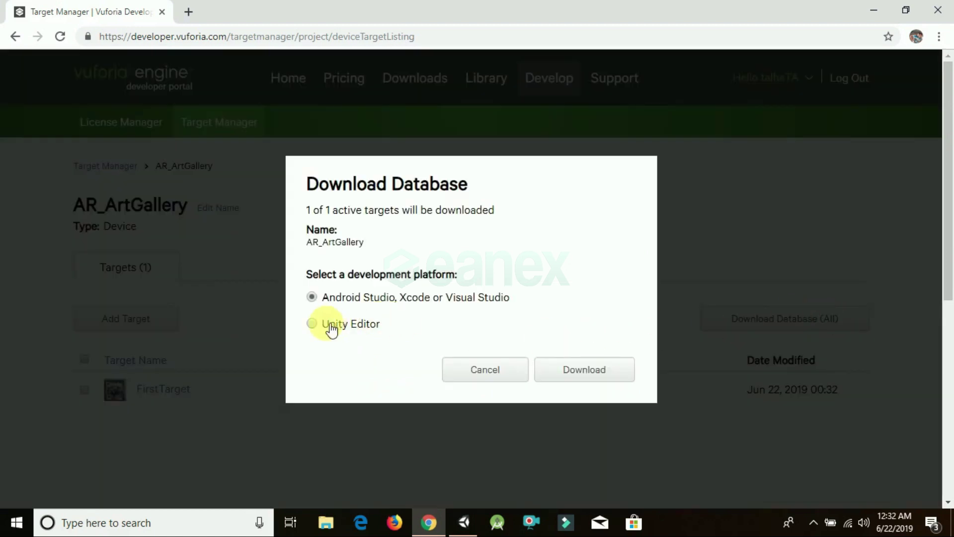
pyautogui.click(312, 324)
pyautogui.click(599, 377)
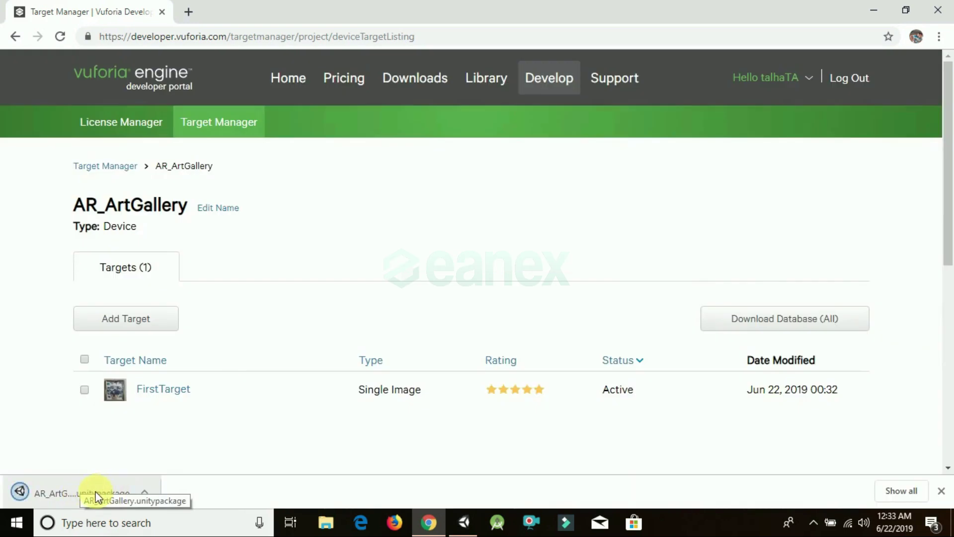
# Import the downloaded AR_ArtGallery database package into the project assets.
pyautogui.moveTo(97, 497); pyautogui.dragTo(78, 388)
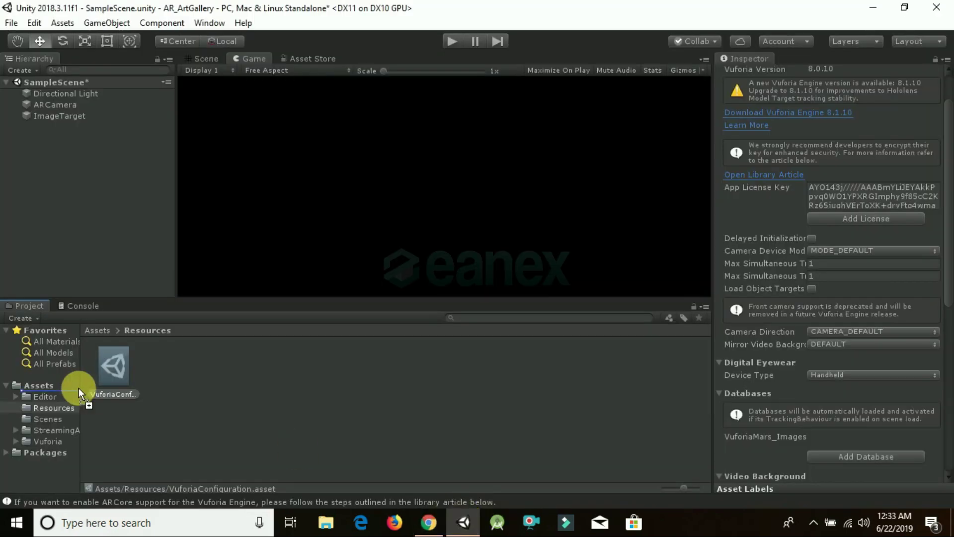
pyautogui.moveTo(36, 386); pyautogui.dragTo(36, 387)
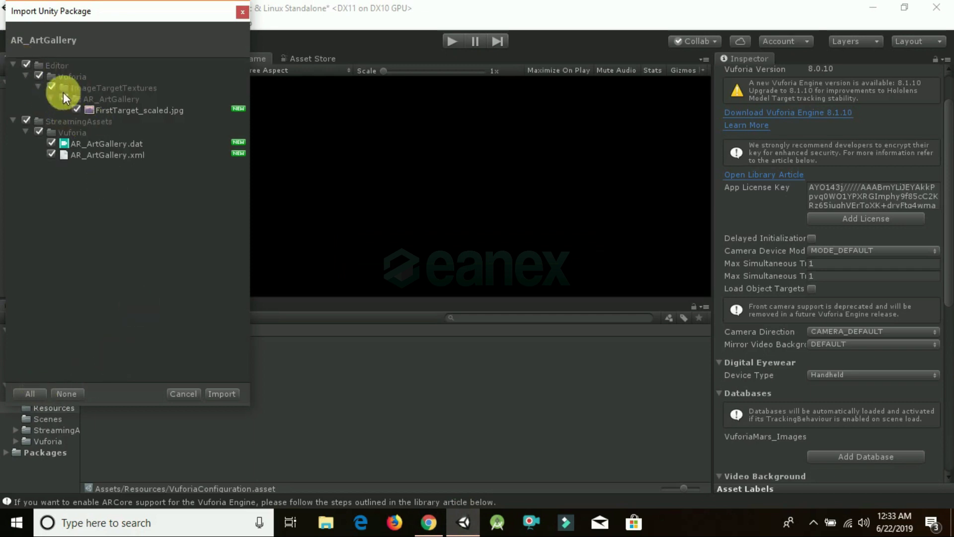
pyautogui.click(226, 396)
# Set the ImageTarget to the AR_ArtGallery database's FirstTarget and frame the painting in the Scene view.
pyautogui.click(91, 118)
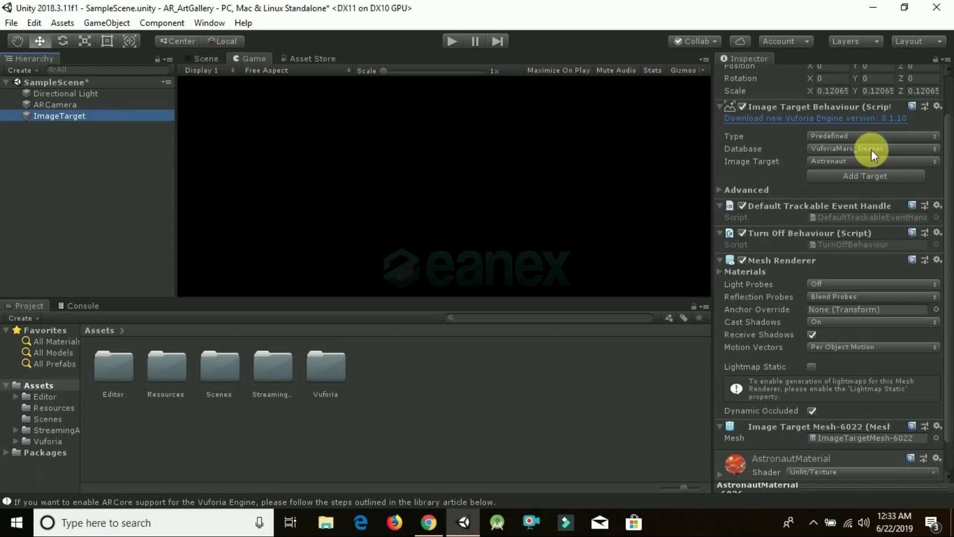
pyautogui.click(926, 145)
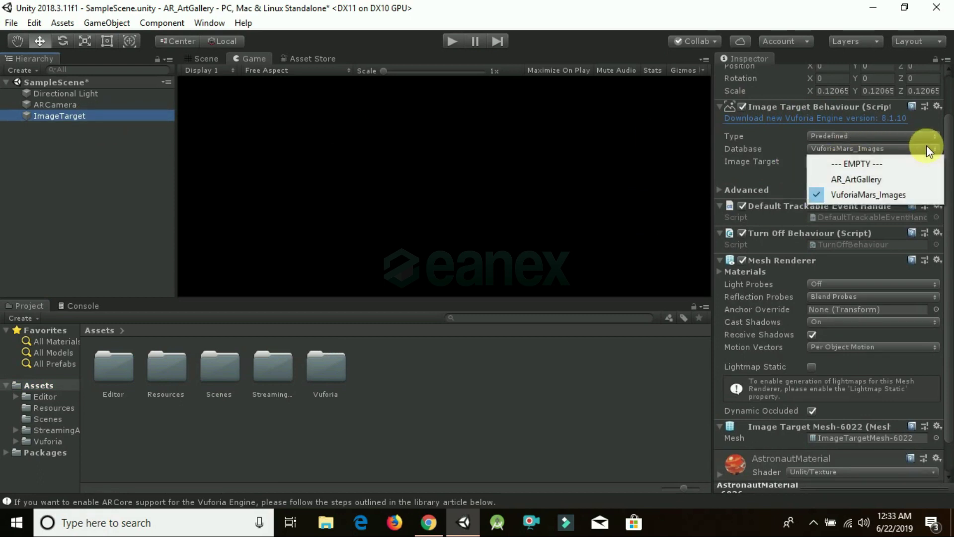
pyautogui.click(890, 180)
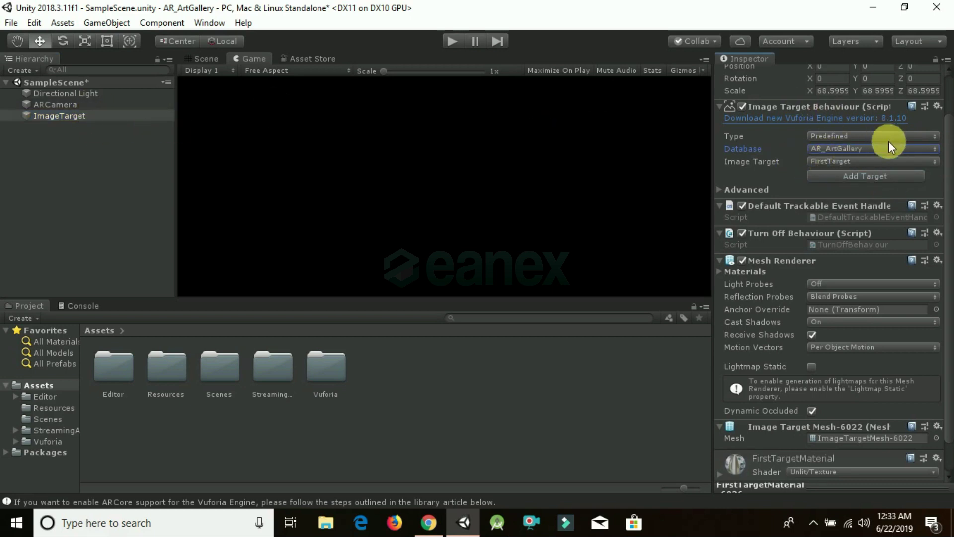
pyautogui.click(890, 144)
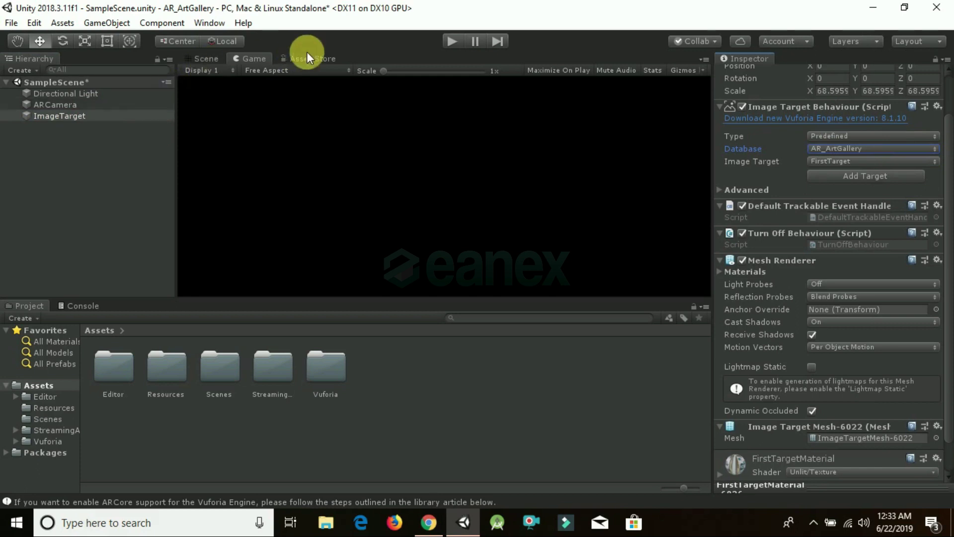
pyautogui.click(215, 58)
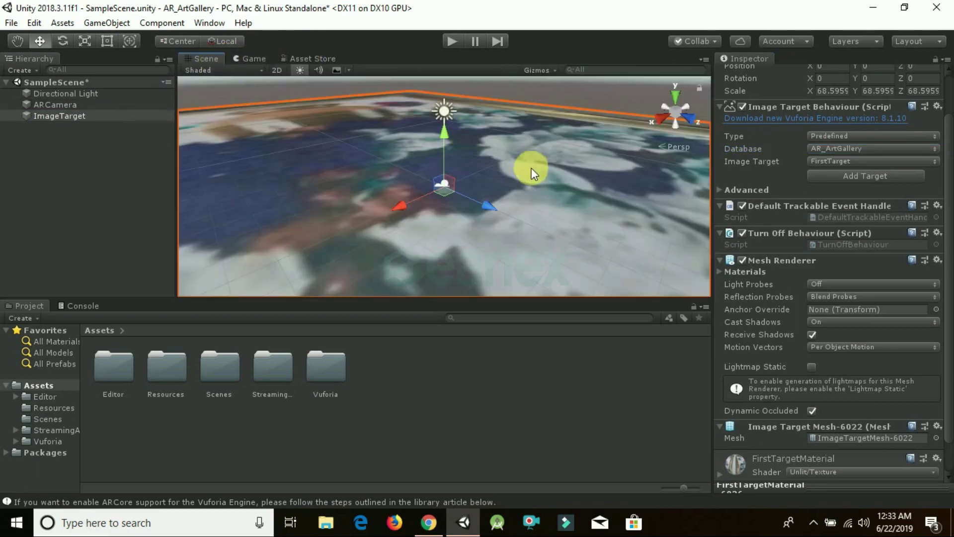
pyautogui.scroll(-3, 516, 213)
pyautogui.scroll(-3, 517, 212)
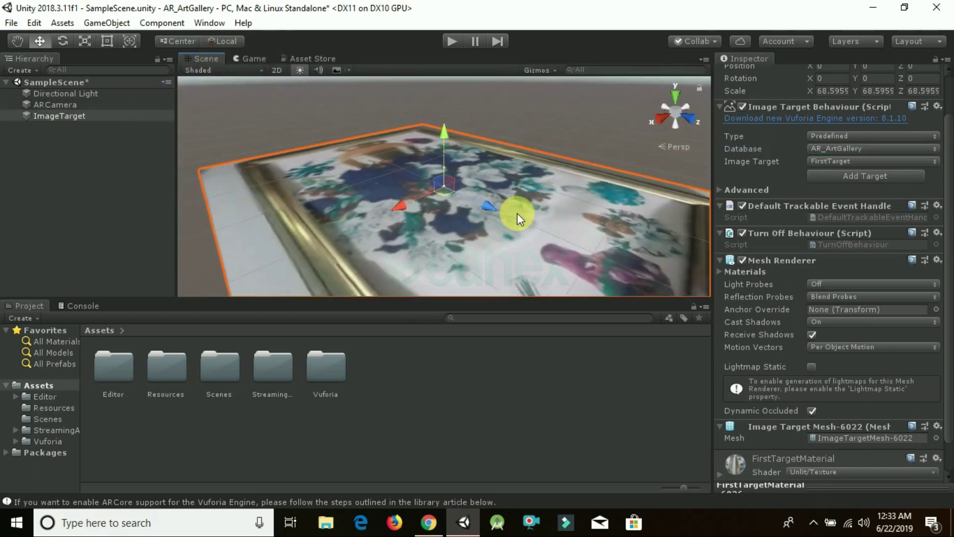
pyautogui.scroll(-2, 517, 212)
pyautogui.scroll(-2, 516, 213)
pyautogui.scroll(-2, 459, 246)
pyautogui.moveTo(427, 233); pyautogui.dragTo(564, 169, button='middle')
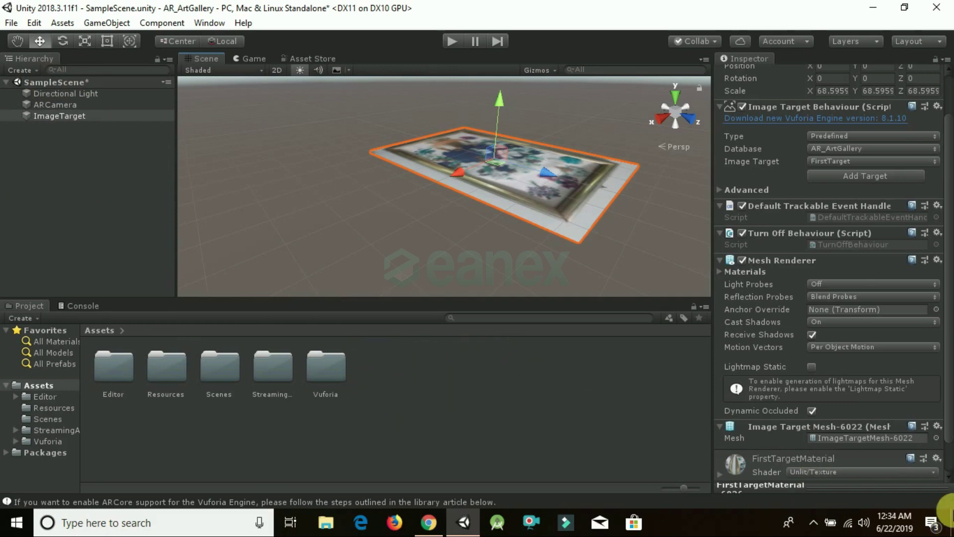
# Import the ufo model folder from the desktop into Assets, dismissing the normal map warning.
pyautogui.click(951, 520)
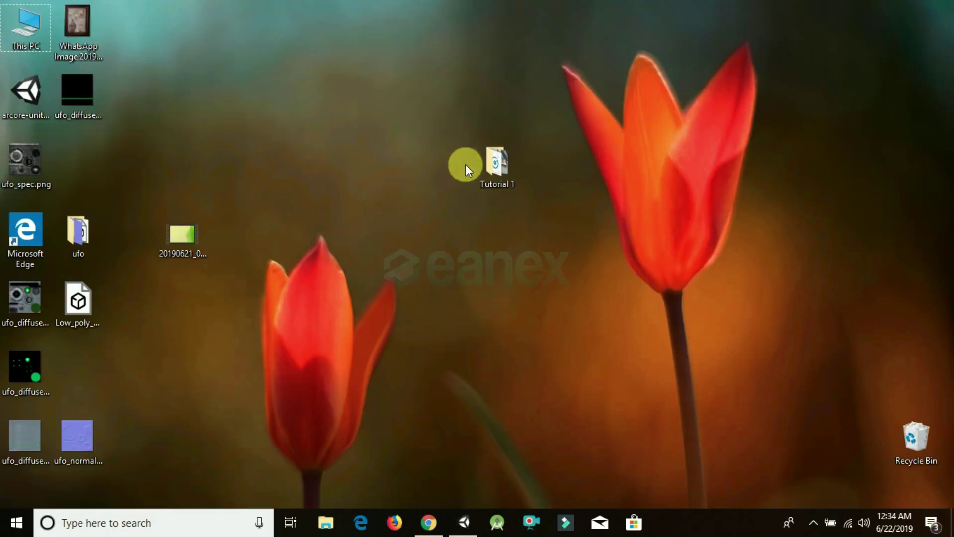
pyautogui.moveTo(77, 233); pyautogui.dragTo(450, 505)
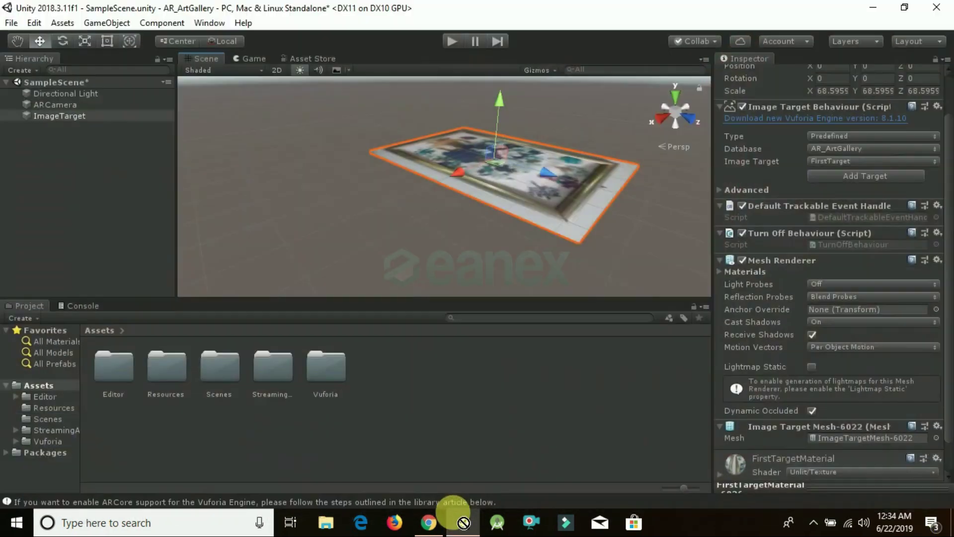
pyautogui.moveTo(450, 506); pyautogui.dragTo(409, 367)
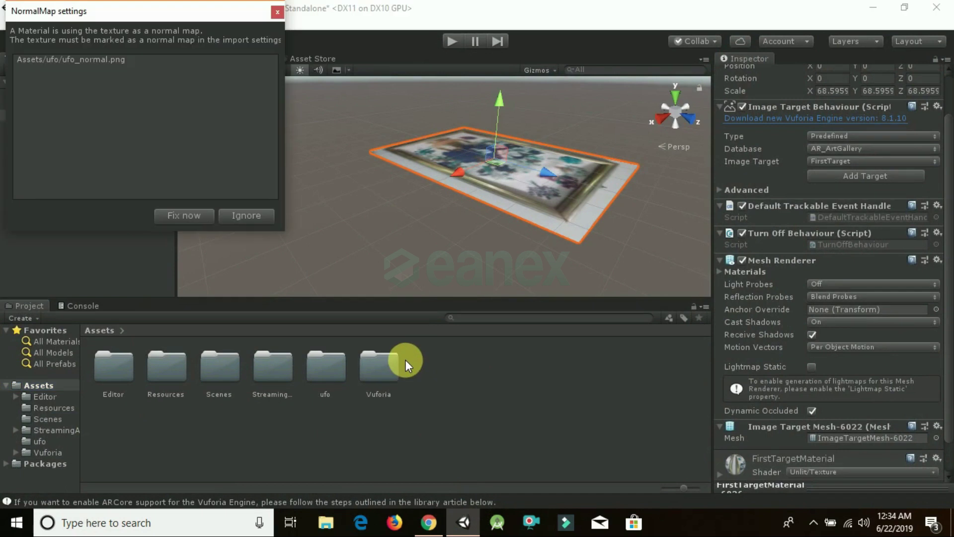
pyautogui.click(202, 215)
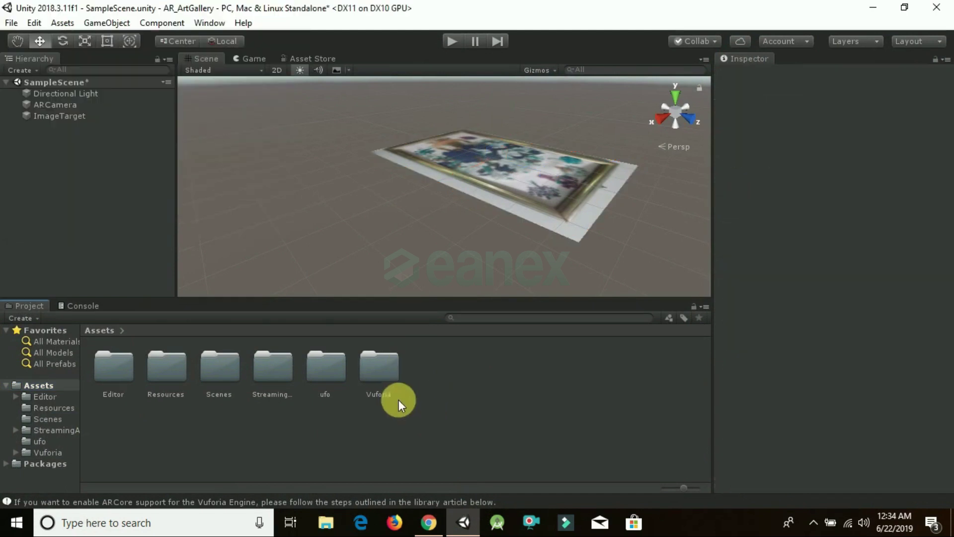
pyautogui.doubleClick(323, 362)
# Parent Low_poly_UFO to ImageTarget at scale 0.3 and lower it onto the painting.
pyautogui.moveTo(123, 266); pyautogui.dragTo(59, 118)
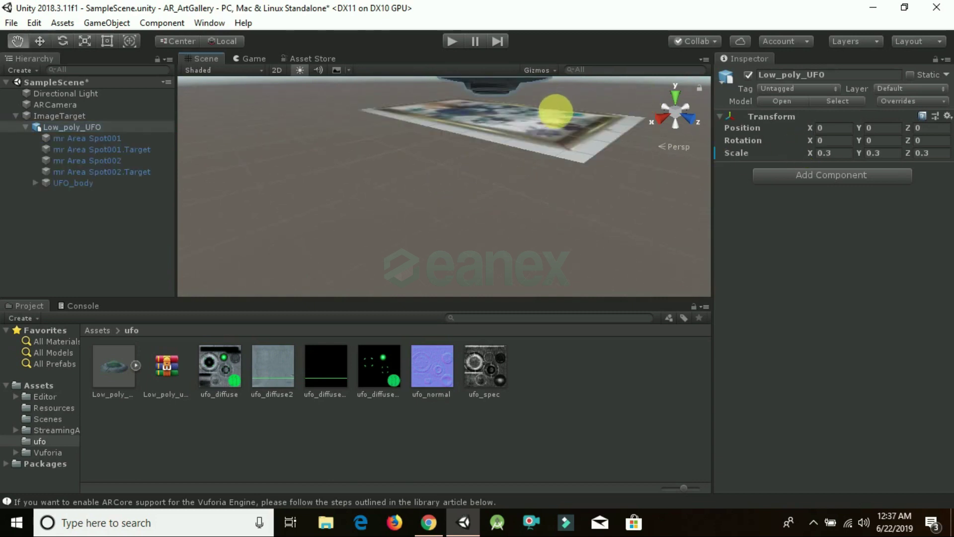
pyautogui.moveTo(602, 118)
pyautogui.mouseDown(button='middle')
pyautogui.moveTo(539, 131)
pyautogui.moveTo(548, 120)
pyautogui.moveTo(539, 109)
pyautogui.mouseUp(button='middle')
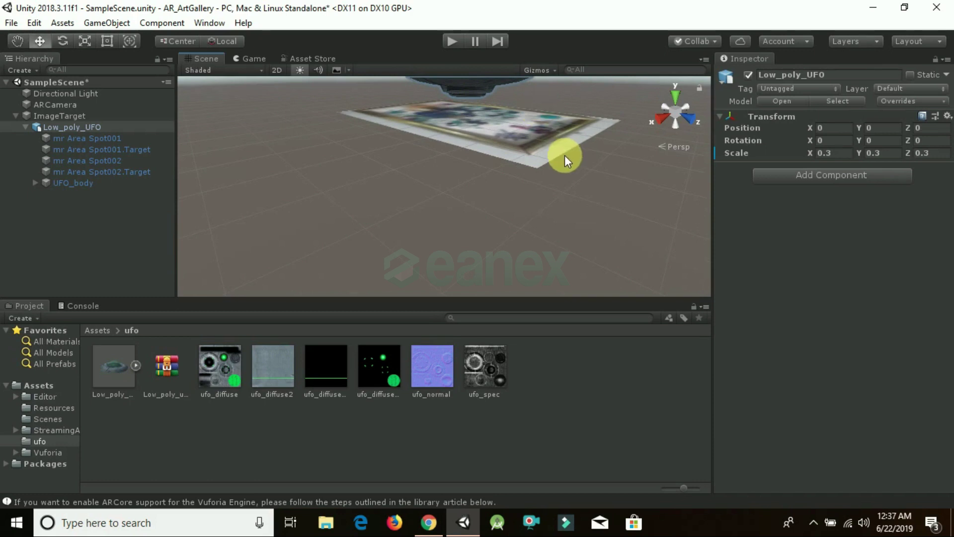
pyautogui.moveTo(894, 132); pyautogui.dragTo(436, 119)
# Open Build Settings with Android selected and add the open SampleScene to Scenes In Build.
pyautogui.click(65, 93)
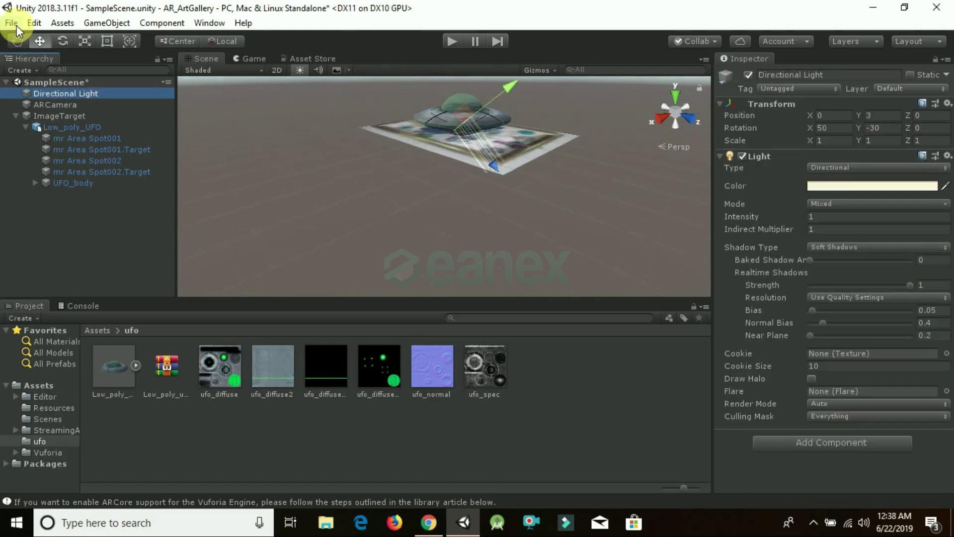
pyautogui.click(17, 25)
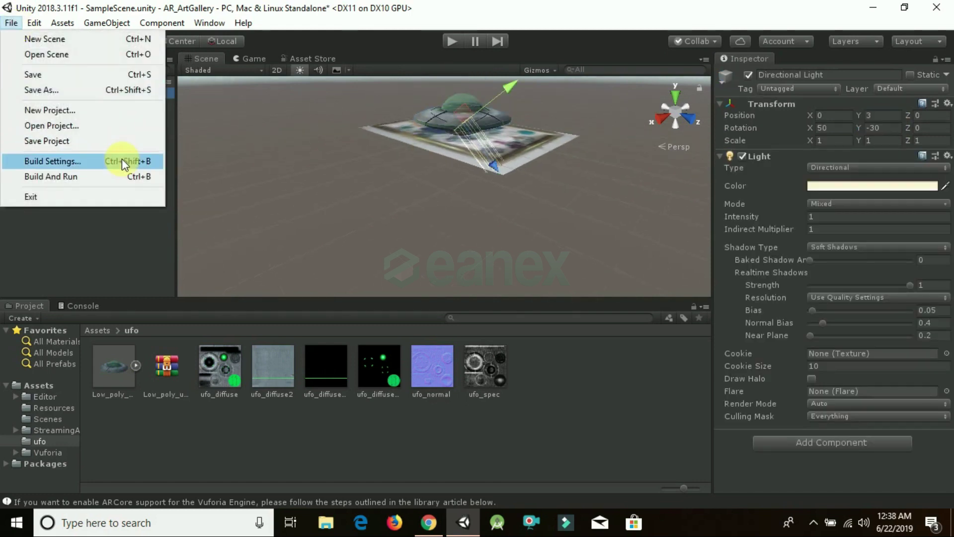
pyautogui.click(122, 159)
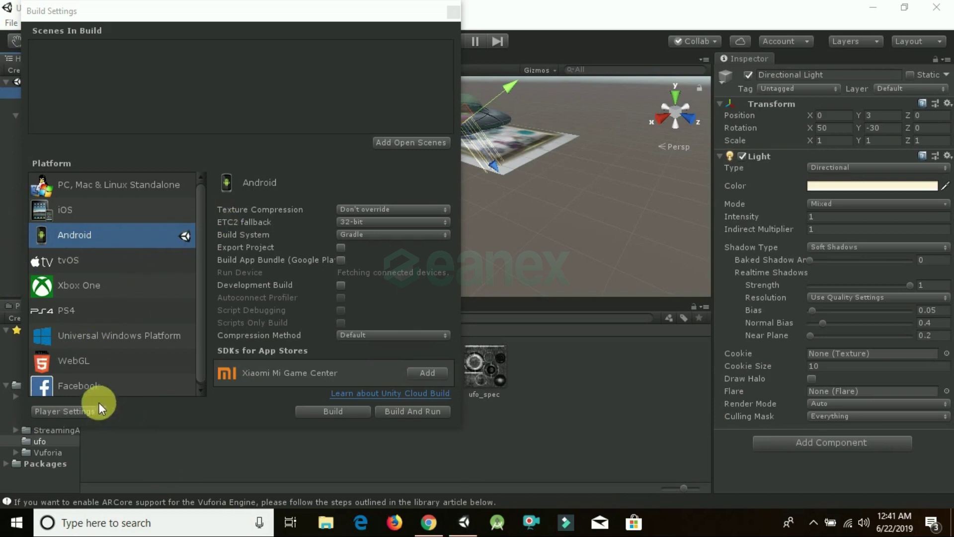
pyautogui.click(393, 146)
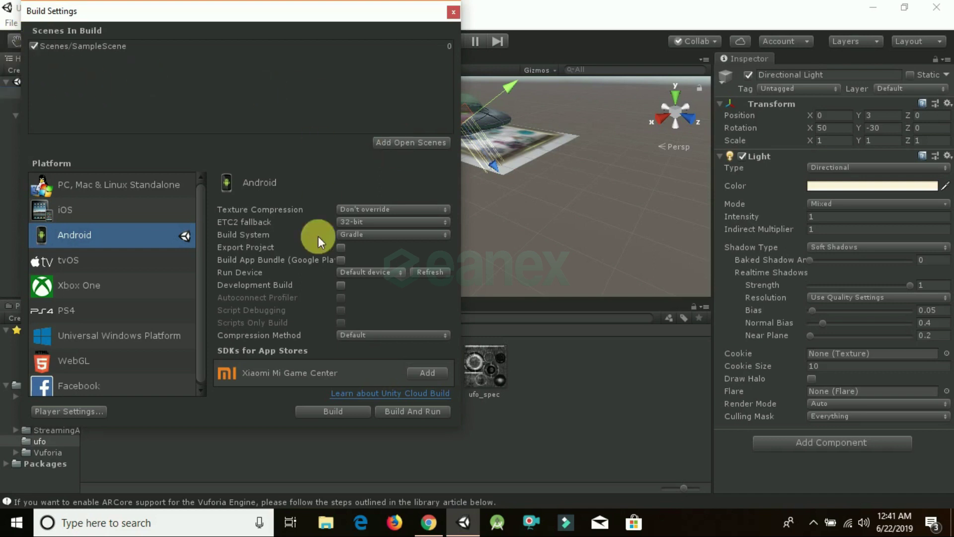
# In Android Player Settings, edit the package name, adjust x86 architecture, and disable Android TV compatibility.
pyautogui.click(76, 412)
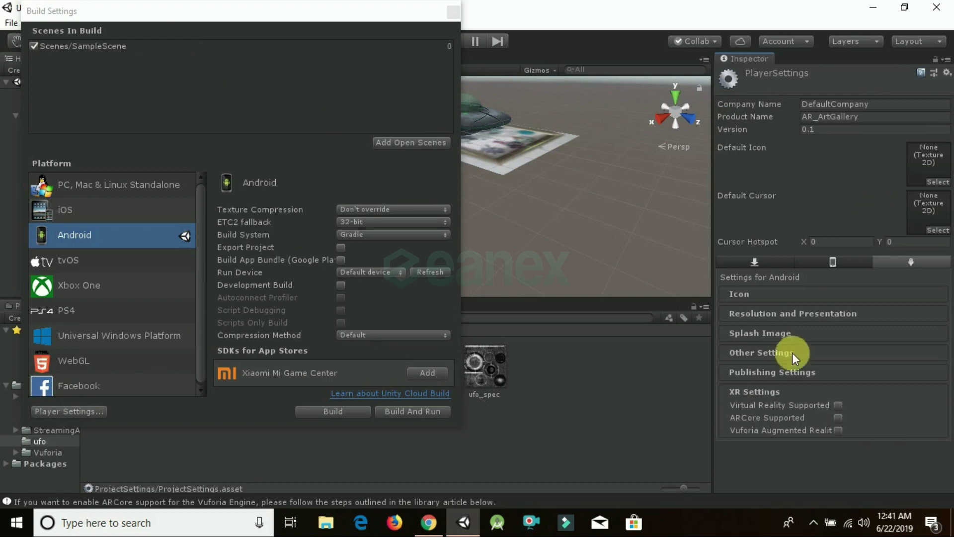
pyautogui.click(786, 354)
pyautogui.scroll(-5, 887, 410)
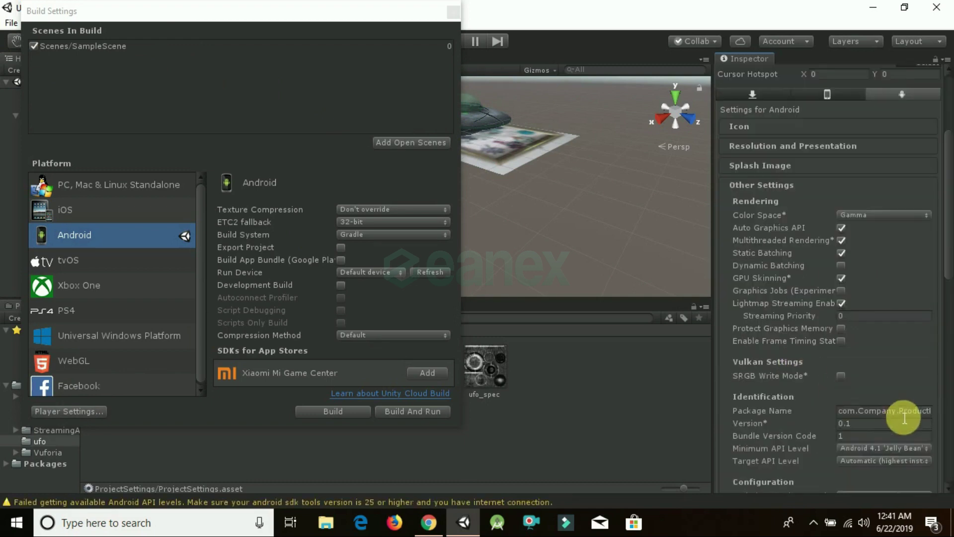
pyautogui.click(906, 417)
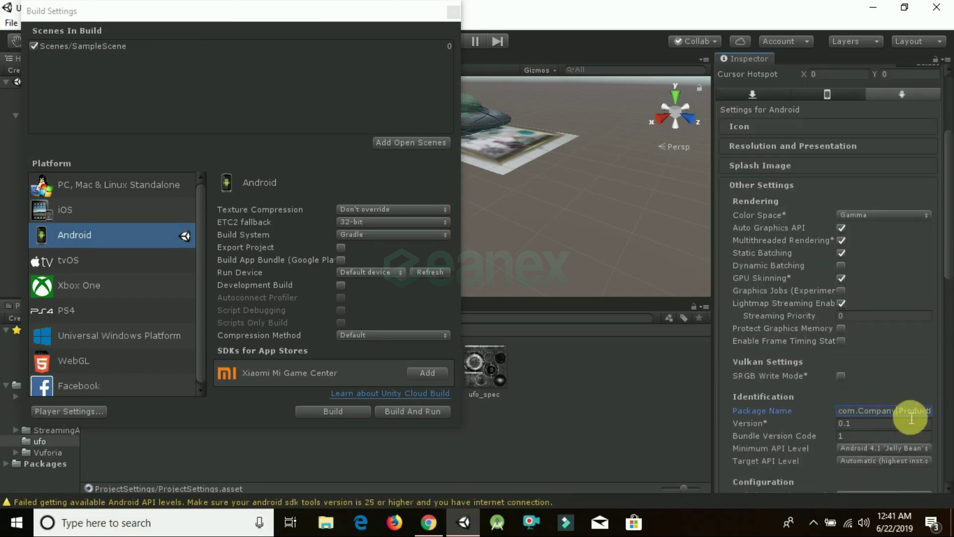
pyautogui.write('Zeanex.AR_ArtGallery')
pyautogui.scroll(-4, 843, 441)
pyautogui.click(841, 441)
pyautogui.scroll(-4, 842, 442)
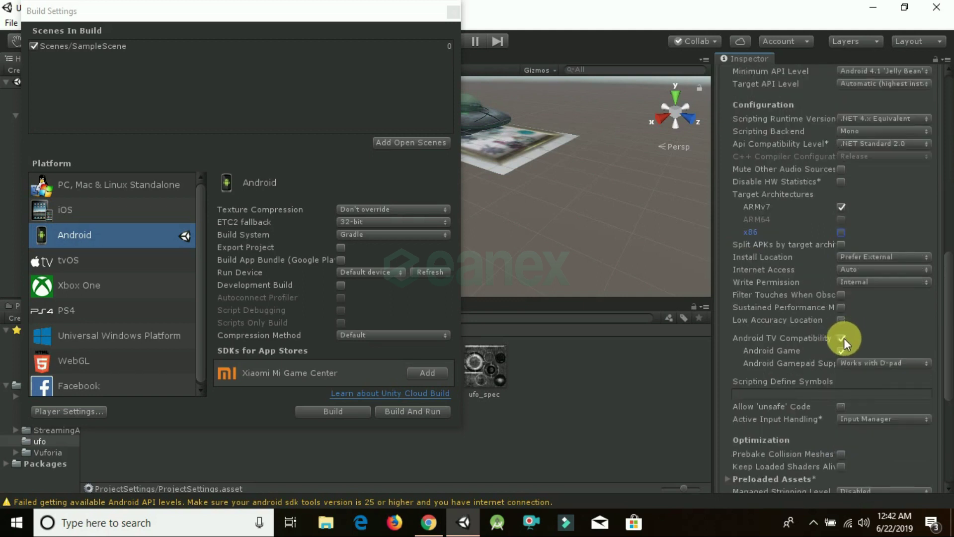
pyautogui.click(843, 338)
pyautogui.scroll(-3, 886, 338)
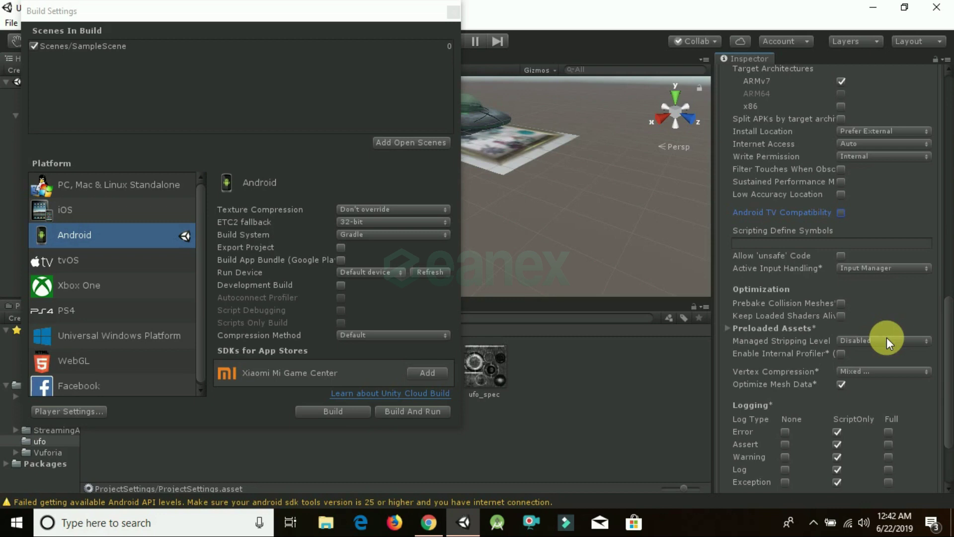
# Set Managed Stripping Level to Low and enable Vuforia Augmented Reality in XR Settings.
pyautogui.click(886, 338)
pyautogui.click(874, 371)
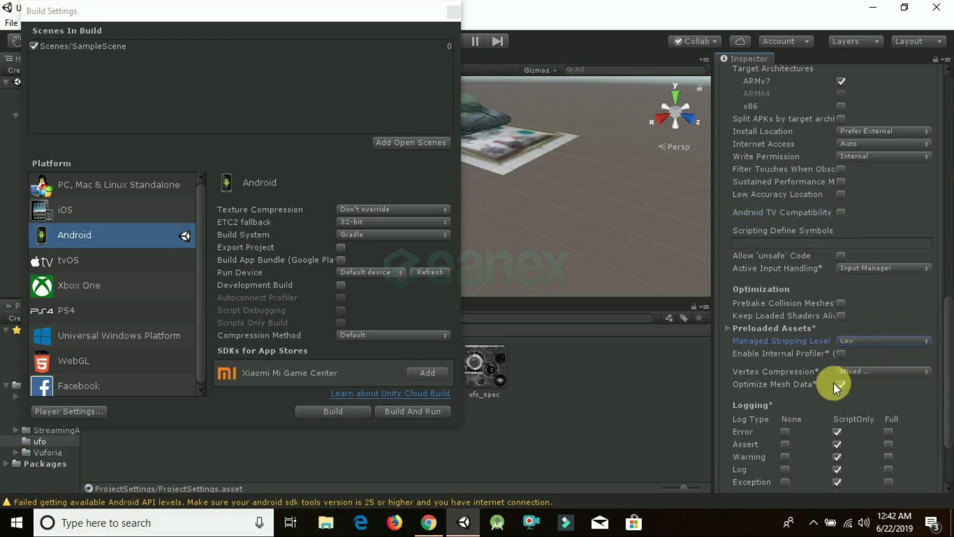
pyautogui.scroll(-3, 765, 471)
pyautogui.click(766, 472)
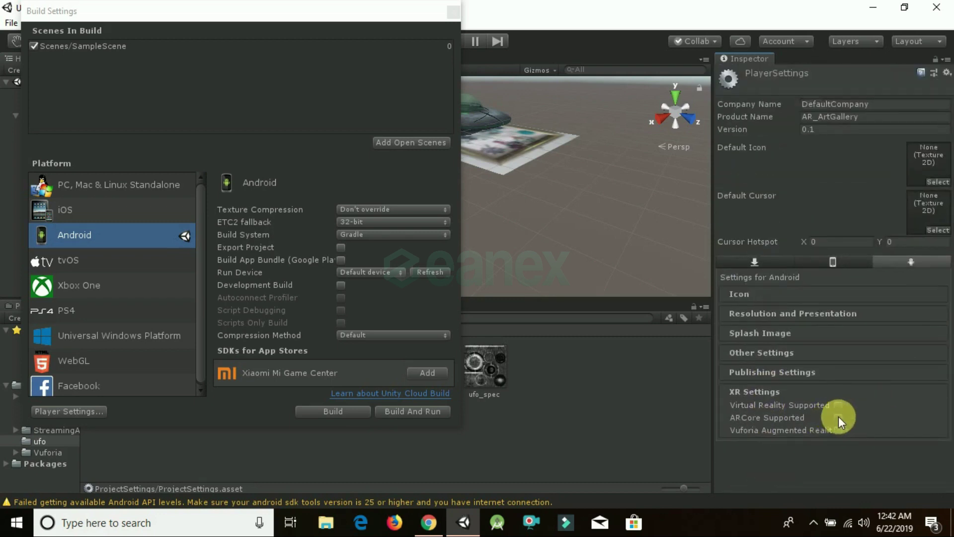
pyautogui.click(838, 429)
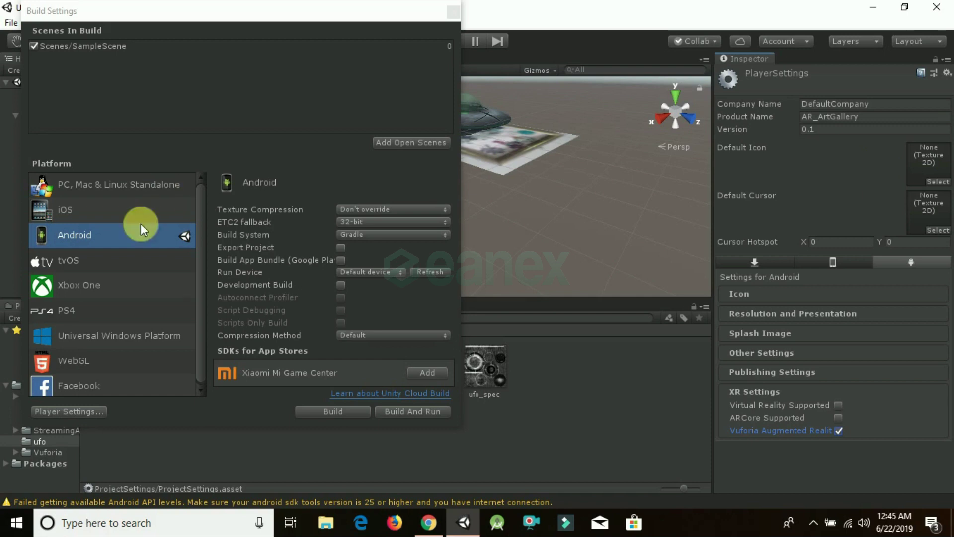
# Build and Run, saving the APK as AR_ArtGallery in the project folder.
pyautogui.click(412, 411)
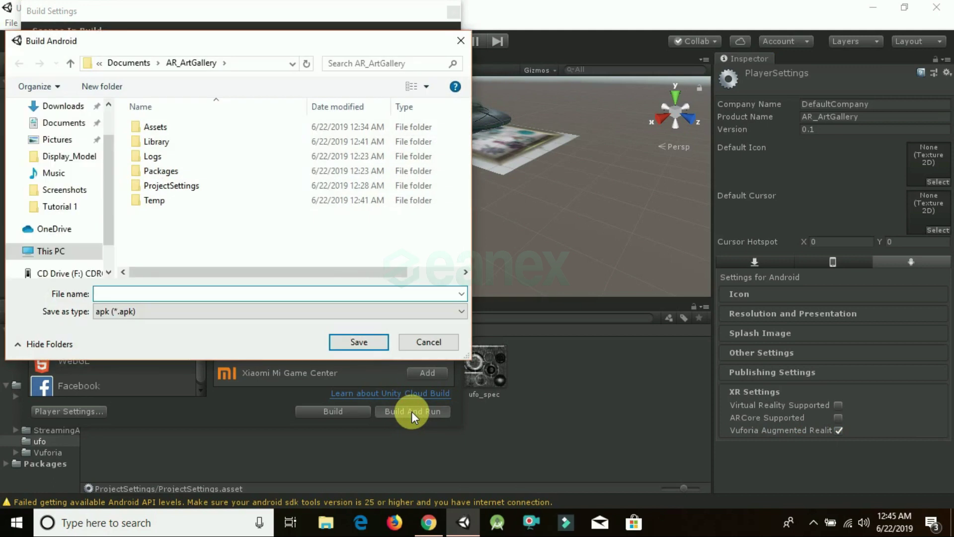
pyautogui.write('AR_ArtGallery')
pyautogui.click(365, 346)
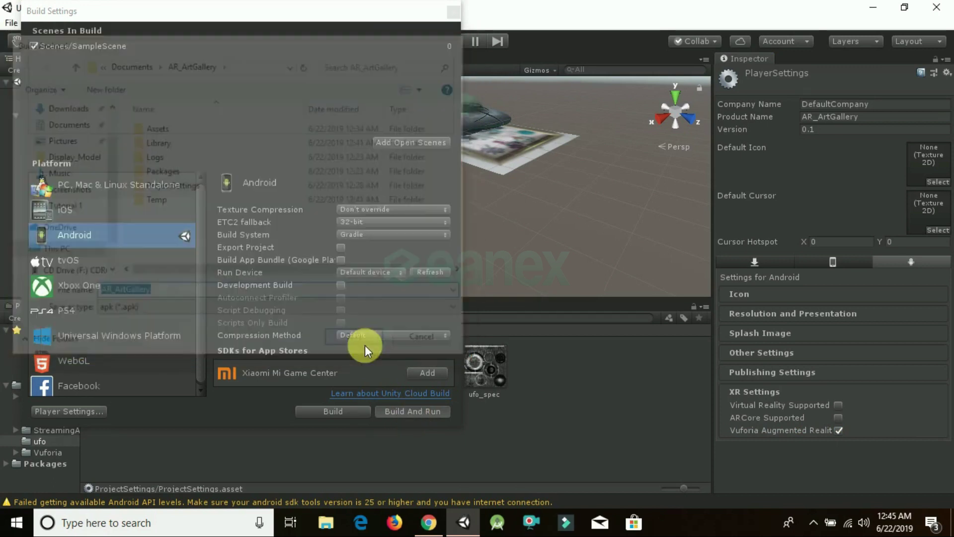